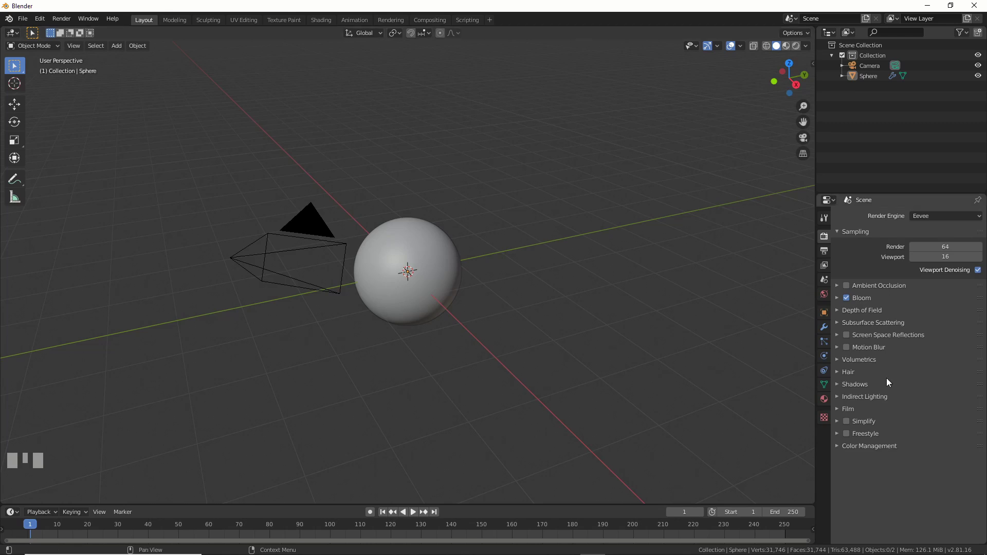
# Step: Select the sphere in the 3D viewport
pyautogui.click(408, 246)
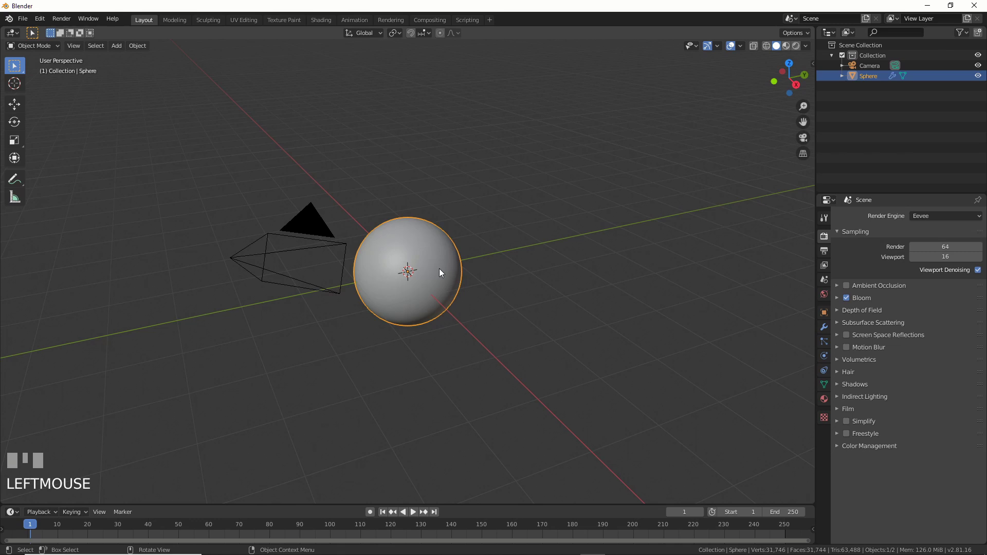
# Step: Switch to the Shading workspace and bring the material nodes into readable view
pyautogui.click(324, 23)
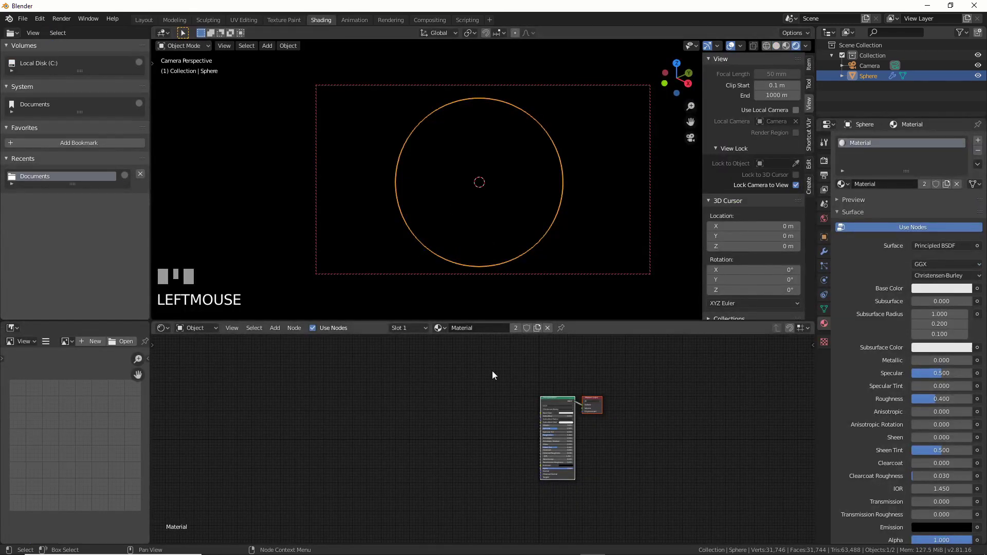
pyautogui.scroll(4, 492, 373)
pyautogui.moveTo(485, 370); pyautogui.dragTo(356, 393, button='middle')
pyautogui.scroll(2, 356, 391)
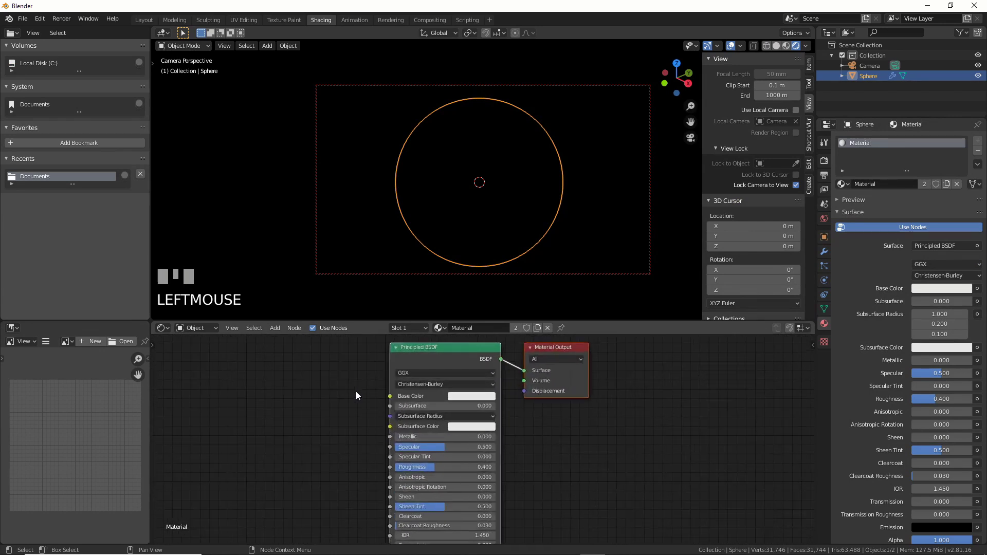
# Step: Check the material settings, leaving Blend Mode at Opaque, and select the Principled BSDF node
pyautogui.click(822, 342)
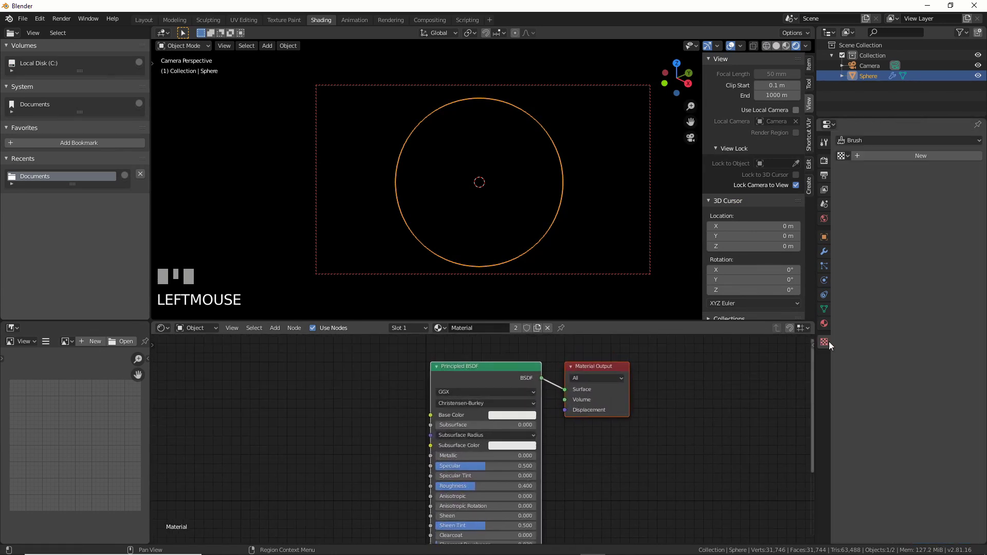
pyautogui.click(824, 327)
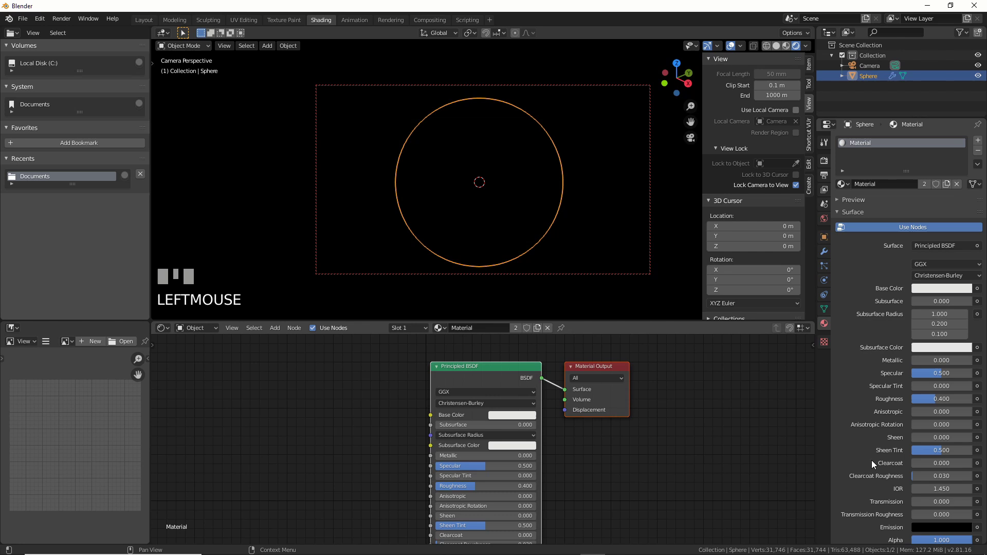
pyautogui.scroll(-8, 872, 461)
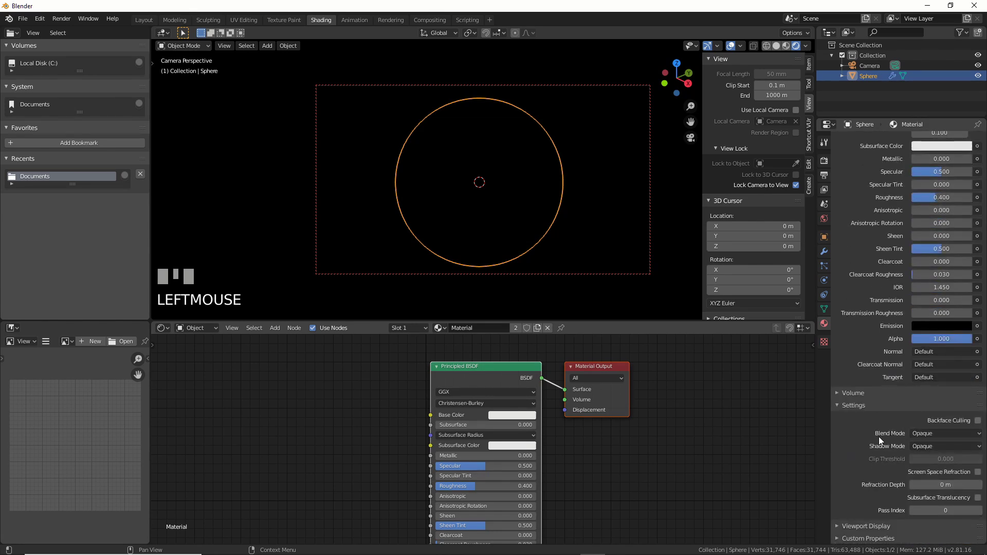
pyautogui.click(931, 433)
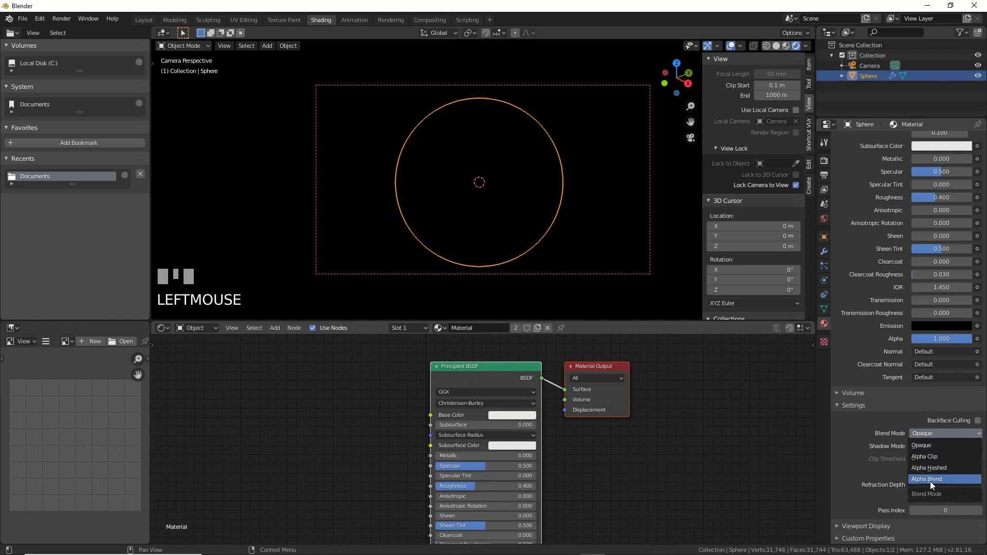
pyautogui.click(923, 444)
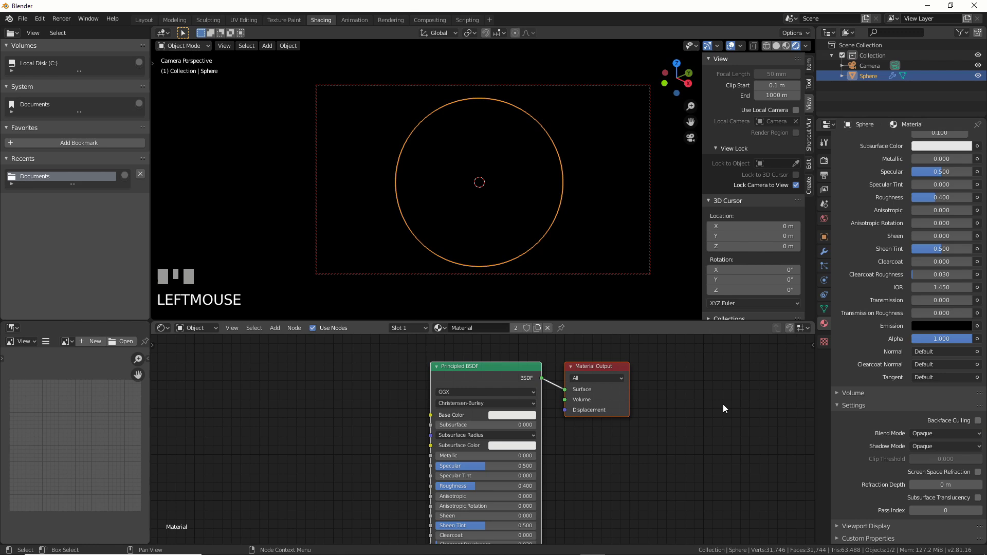
pyautogui.click(458, 372)
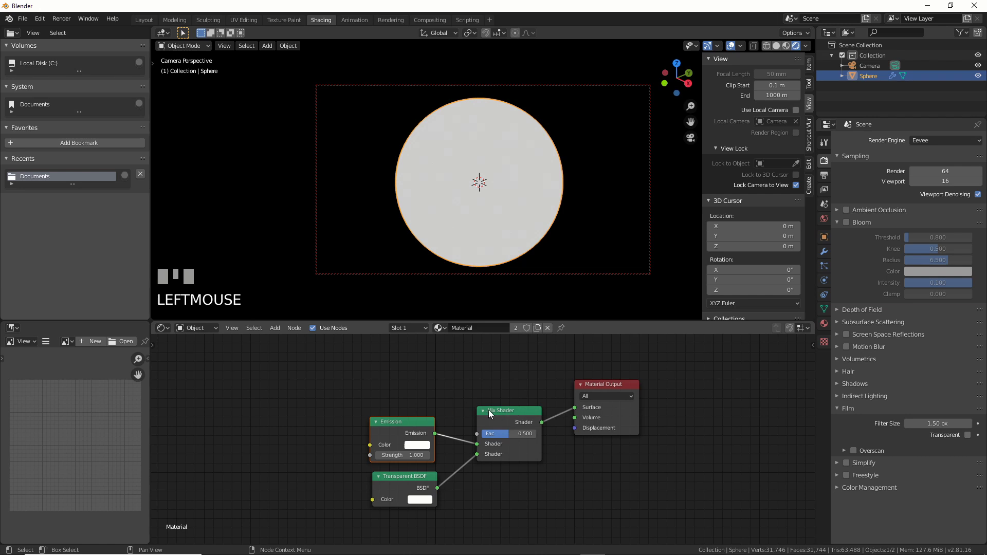
# Step: Nudge the Emission node down and set the Mix Shader Fac to 0.417
pyautogui.click(824, 343)
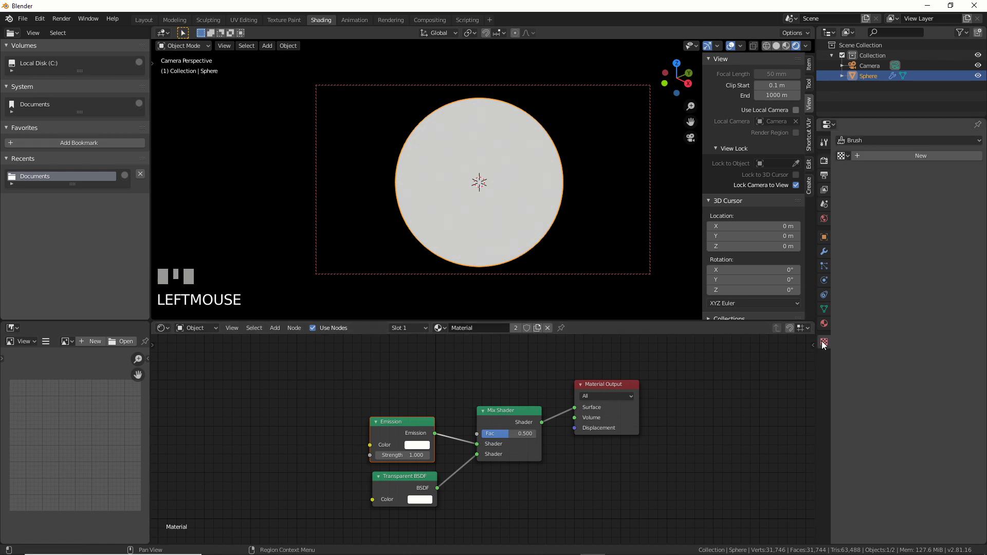
pyautogui.click(825, 325)
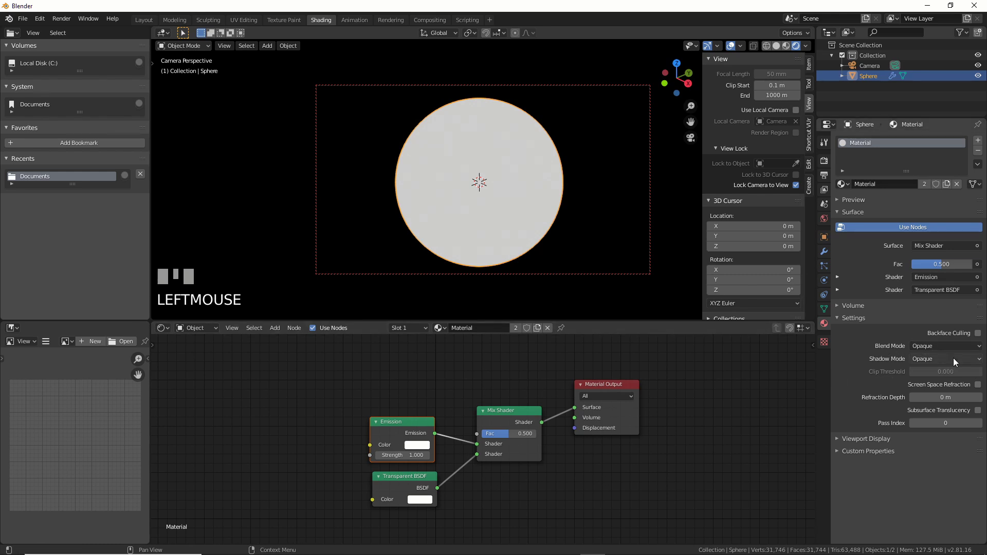
pyautogui.click(521, 413)
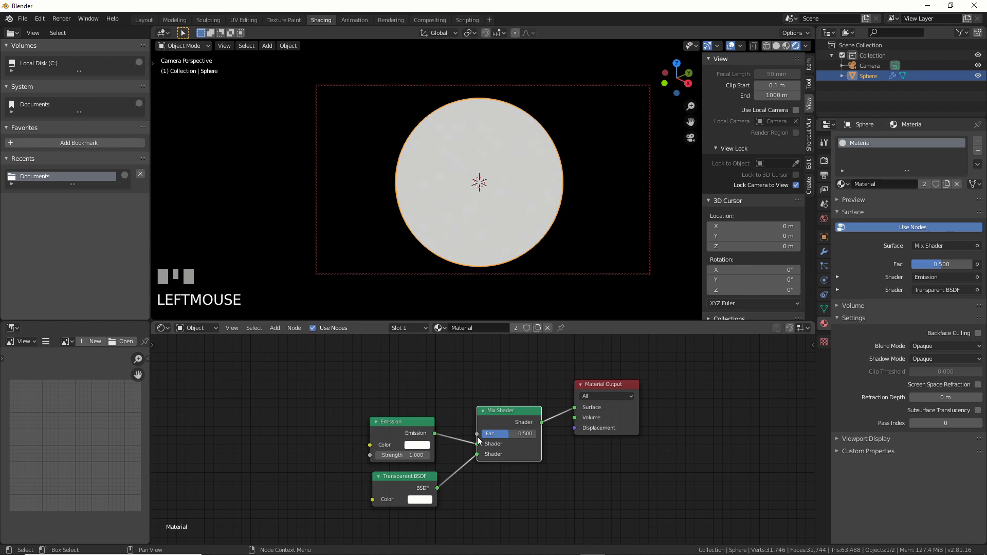
pyautogui.moveTo(411, 422); pyautogui.dragTo(412, 435)
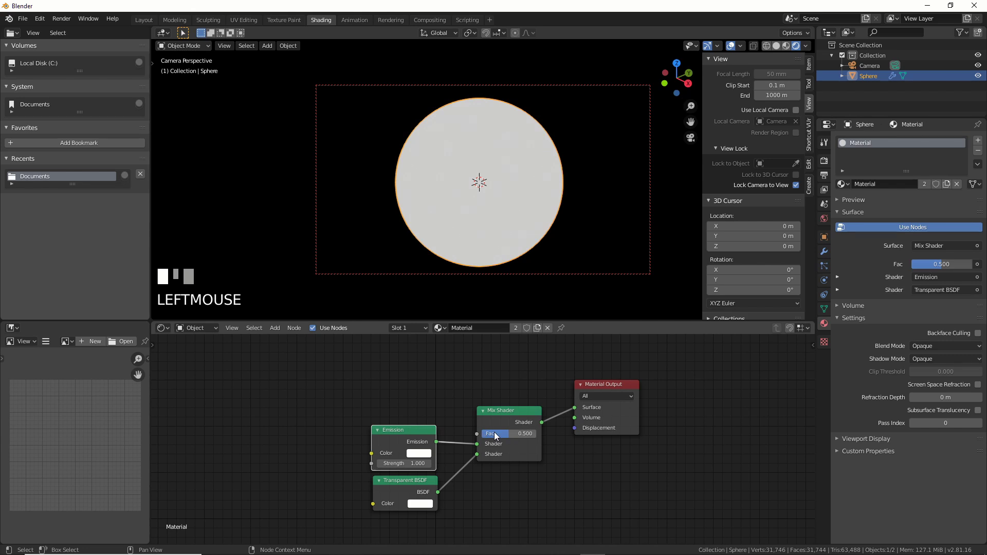
pyautogui.moveTo(499, 436)
pyautogui.mouseDown()
pyautogui.moveTo(530, 436)
pyautogui.moveTo(501, 434)
pyautogui.mouseUp()
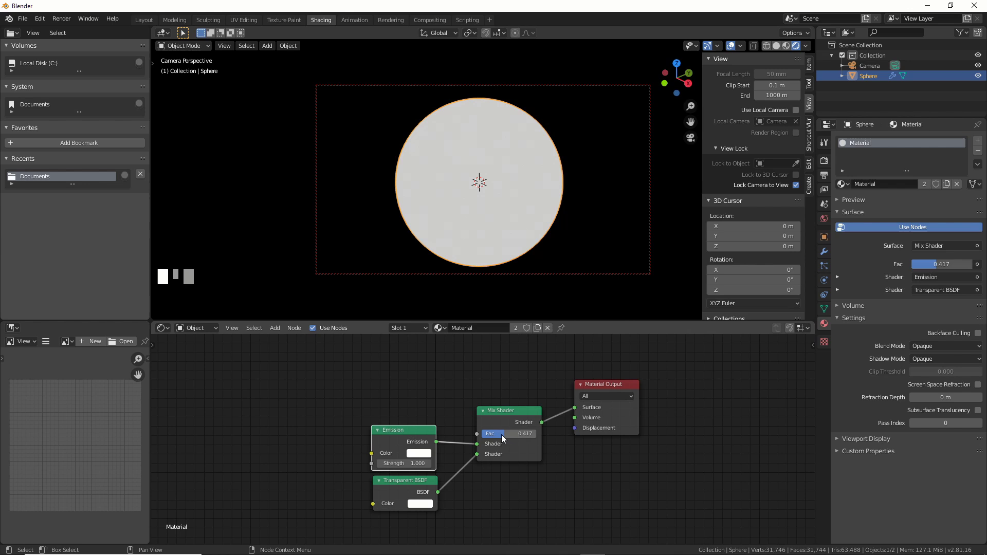
# Step: Add an Image Texture loading 2k_earth_specular_map.tif, its Color linked to the Mix Shader Fac
pyautogui.hotkey('shift', 'a')
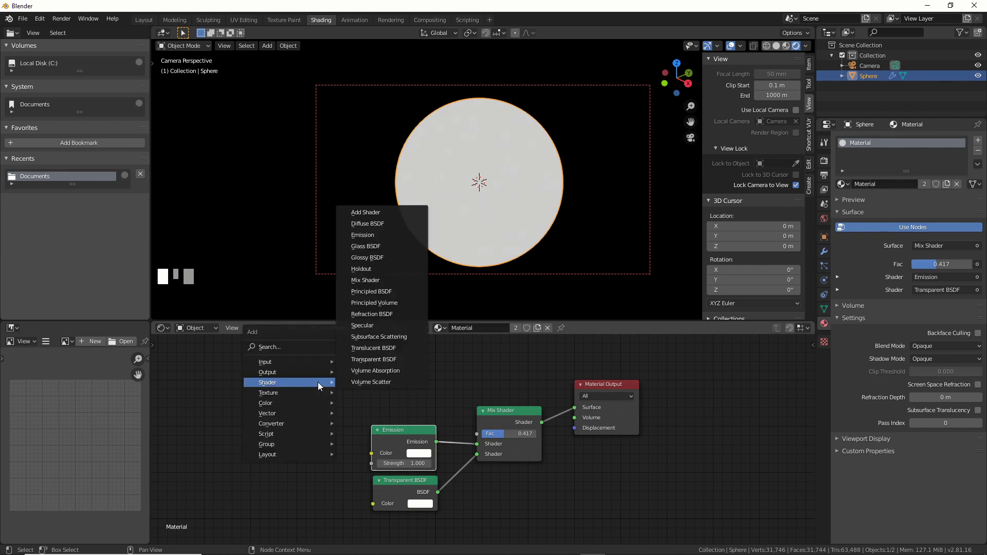
pyautogui.moveTo(307, 391)
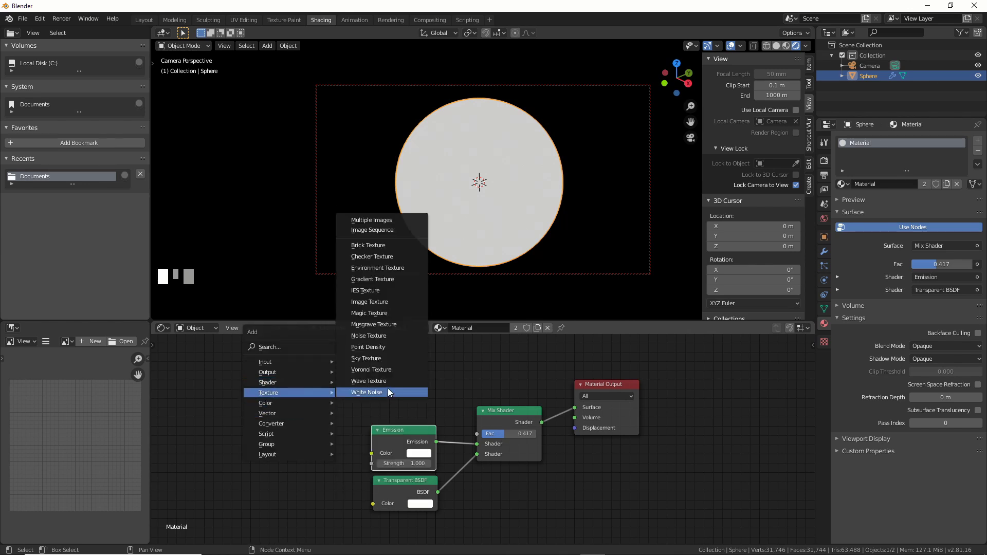
pyautogui.click(380, 302)
pyautogui.click(242, 373)
pyautogui.moveTo(342, 385); pyautogui.dragTo(478, 433)
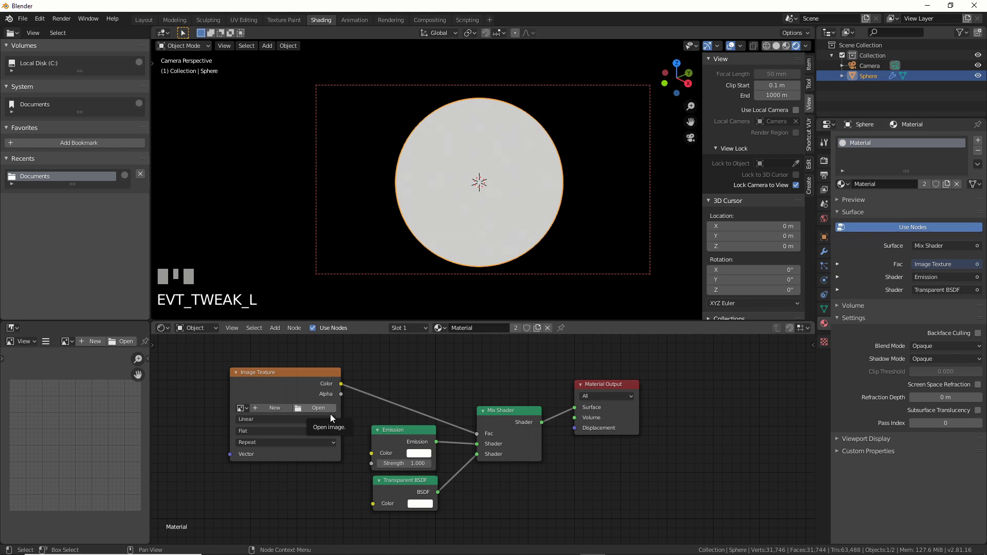
pyautogui.click(312, 409)
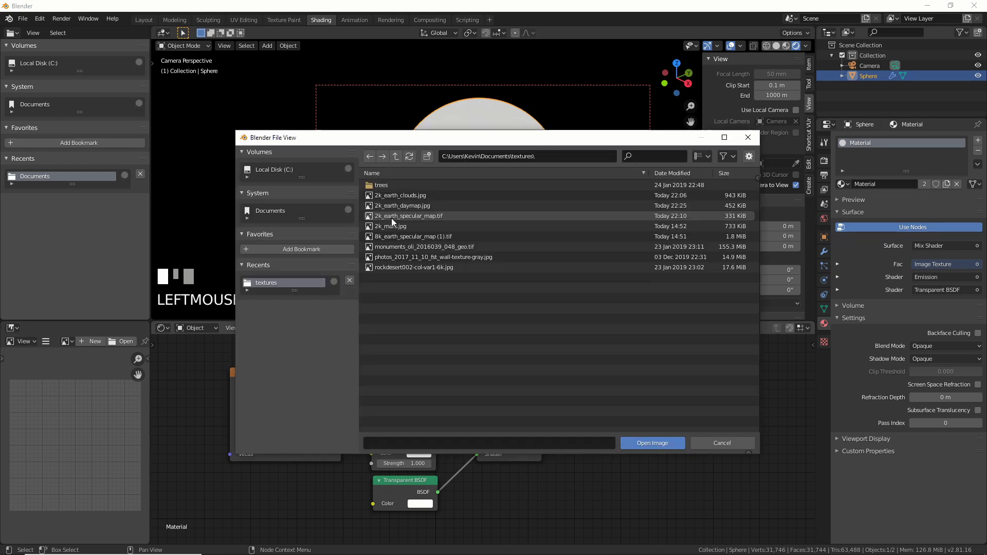
pyautogui.doubleClick(391, 218)
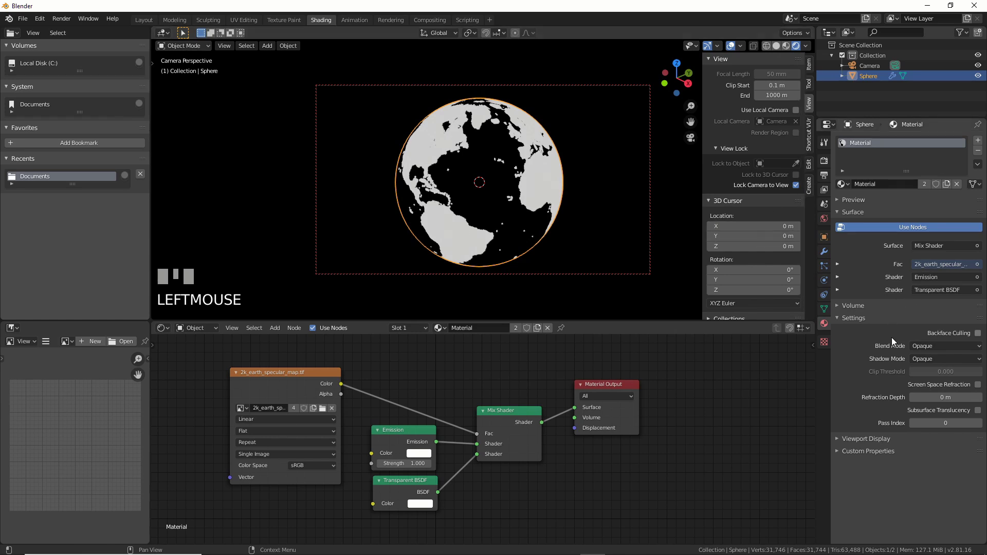
# Step: Set the material Blend Mode to Alpha Blend and view the globe in Material Preview
pyautogui.click(930, 346)
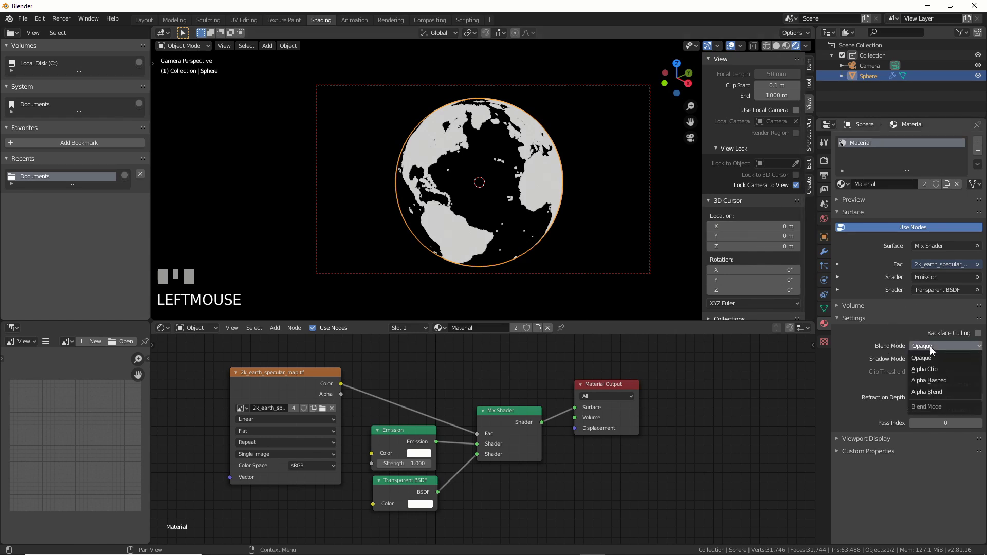
pyautogui.click(933, 389)
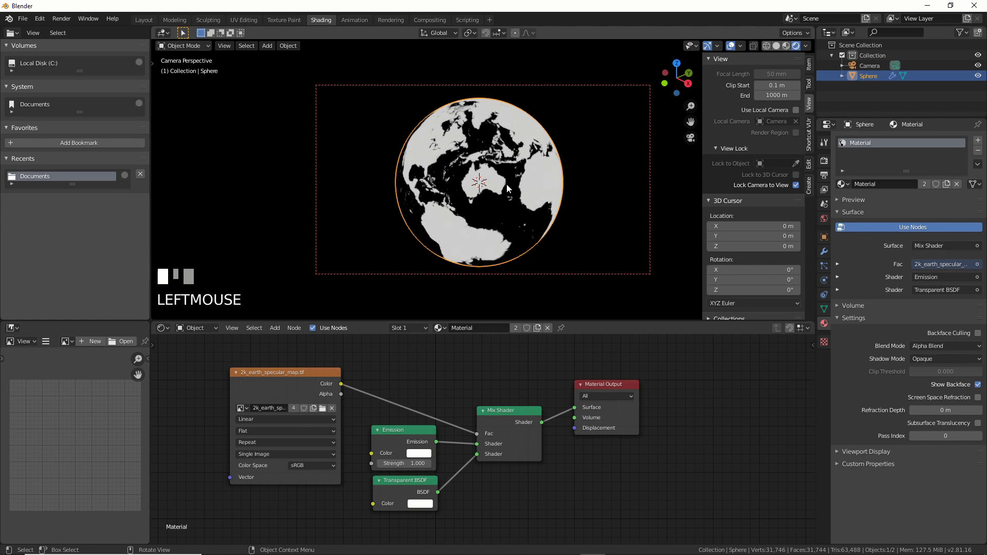
pyautogui.click(786, 46)
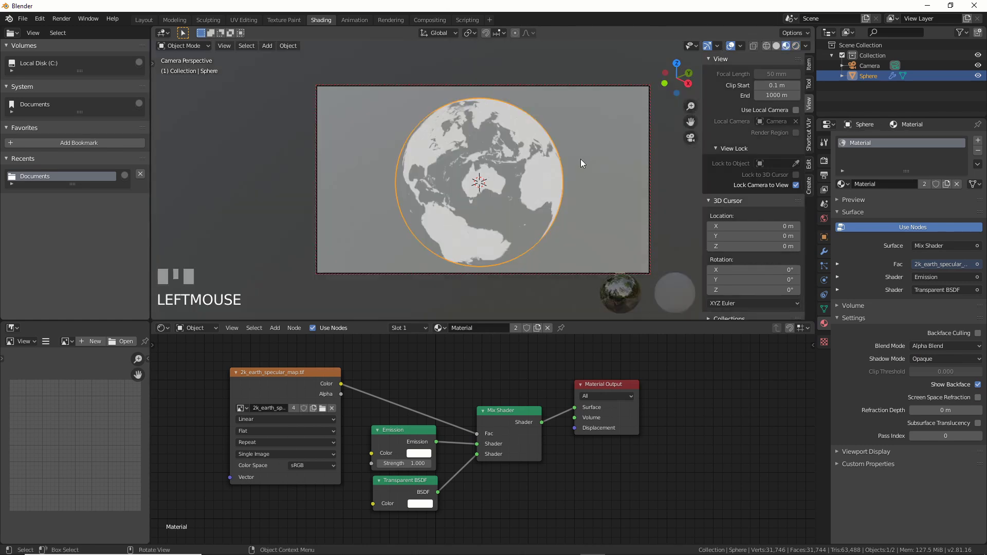
pyautogui.moveTo(581, 163); pyautogui.dragTo(648, 154, button='middle')
pyautogui.scroll(3, 588, 154)
# Step: Try Cycles in Rendered shading, then switch the render engine back to Eevee
pyautogui.click(824, 161)
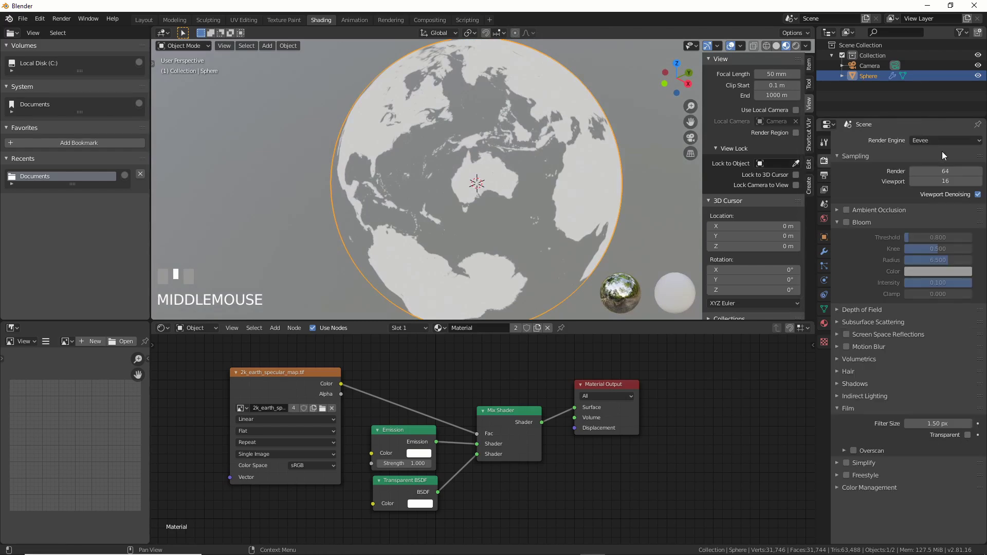
pyautogui.click(945, 140)
pyautogui.click(945, 175)
pyautogui.moveTo(566, 154)
pyautogui.mouseDown(button='middle')
pyautogui.moveTo(603, 152)
pyautogui.moveTo(562, 153)
pyautogui.moveTo(571, 149)
pyautogui.moveTo(497, 171)
pyautogui.moveTo(511, 173)
pyautogui.mouseUp(button='middle')
pyautogui.click(796, 46)
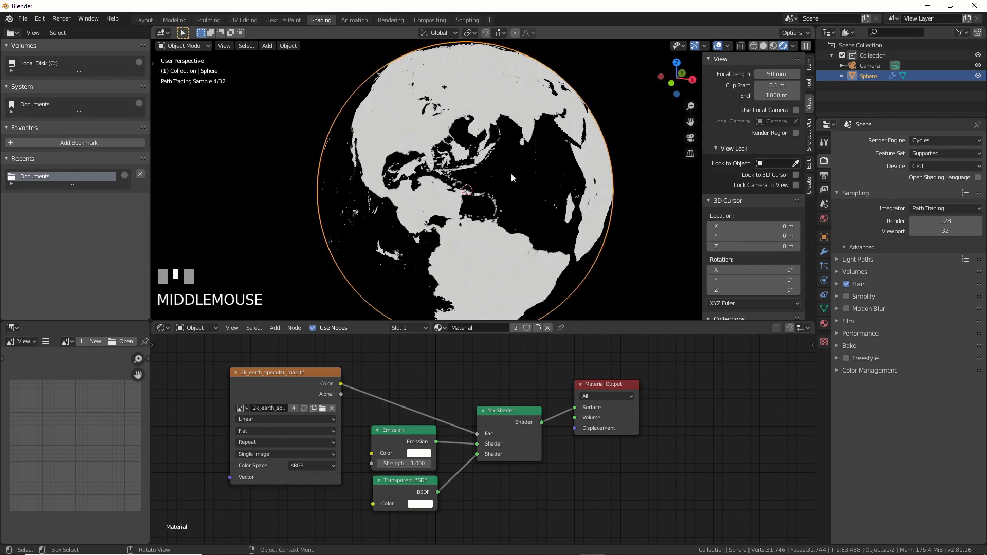
pyautogui.click(924, 136)
pyautogui.click(925, 151)
pyautogui.moveTo(582, 159)
pyautogui.mouseDown(button='middle')
pyautogui.moveTo(550, 160)
pyautogui.moveTo(613, 160)
pyautogui.moveTo(563, 159)
pyautogui.mouseUp(button='middle')
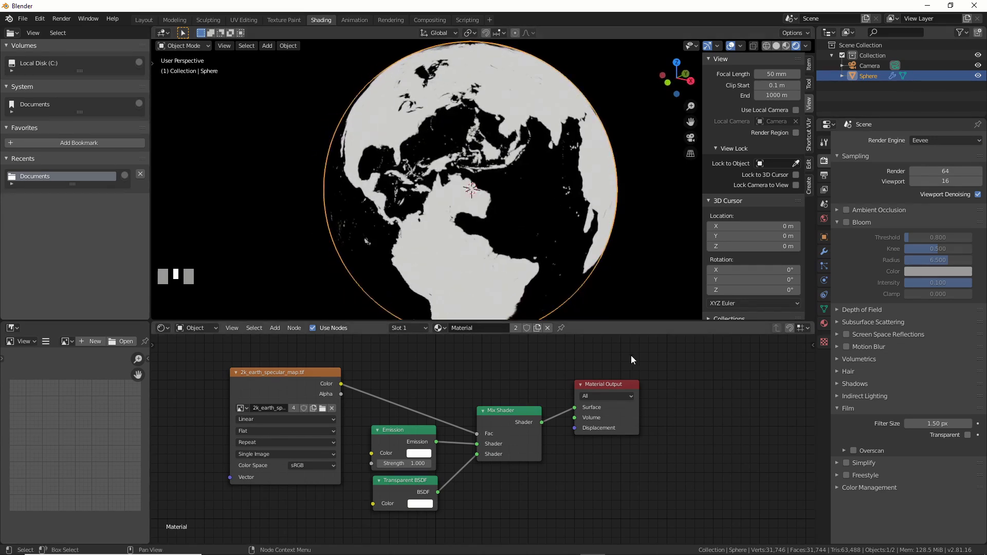
# Step: Enable Bloom in Render Properties and set the Emission colour to cyan
pyautogui.moveTo(631, 356); pyautogui.dragTo(666, 356, button='middle')
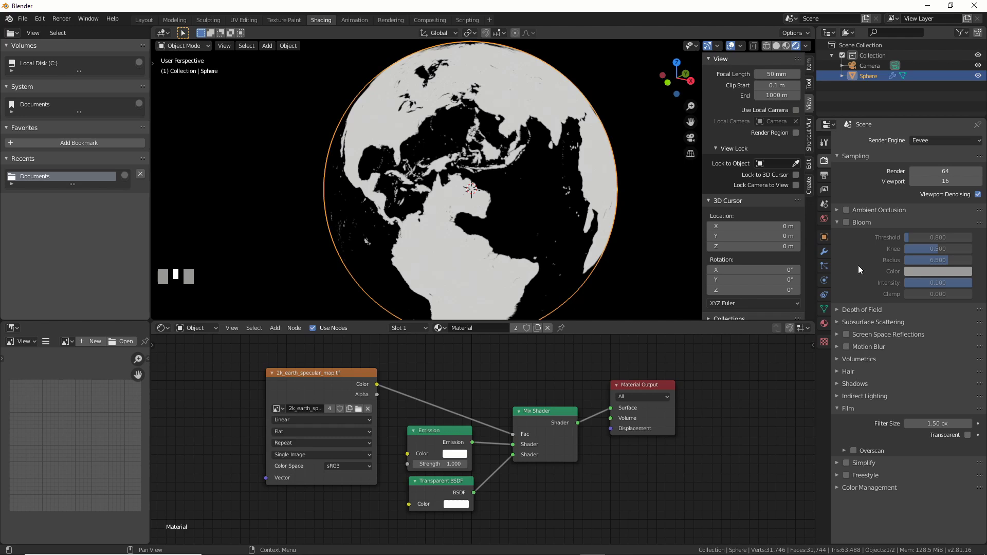
pyautogui.click(846, 221)
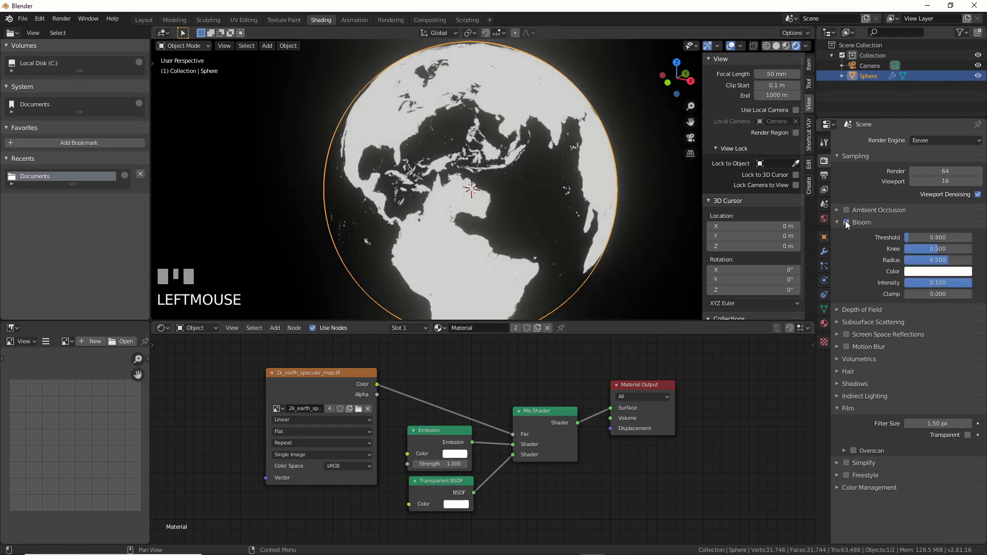
pyautogui.moveTo(309, 374); pyautogui.dragTo(257, 365)
pyautogui.click(455, 453)
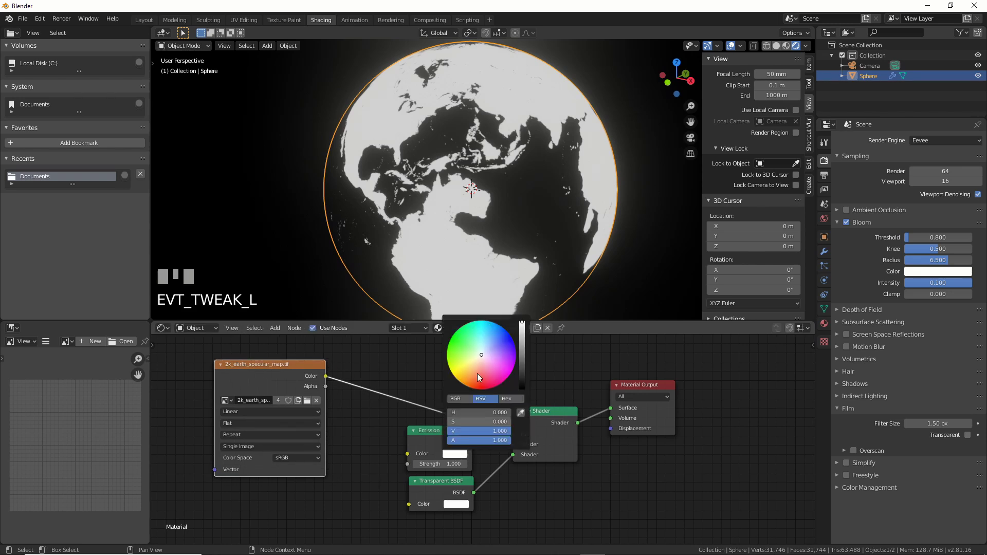
pyautogui.click(490, 327)
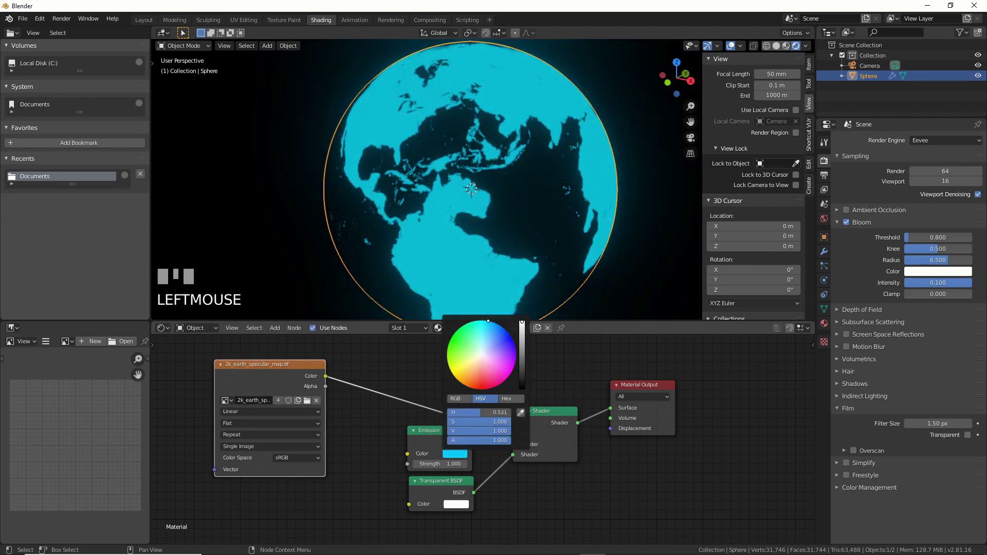
pyautogui.scroll(-3, 531, 238)
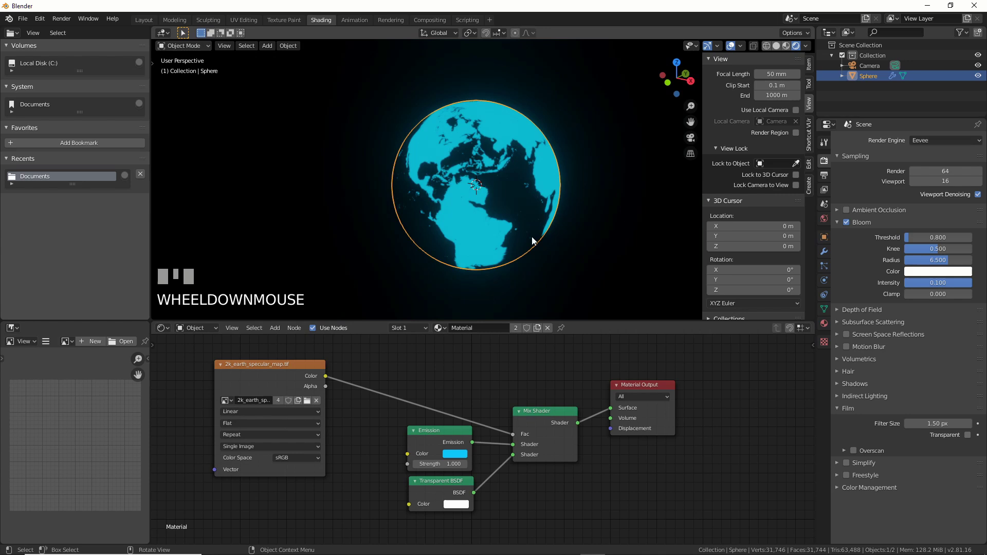
pyautogui.moveTo(532, 238); pyautogui.dragTo(501, 229, button='middle')
pyautogui.scroll(3, 499, 254)
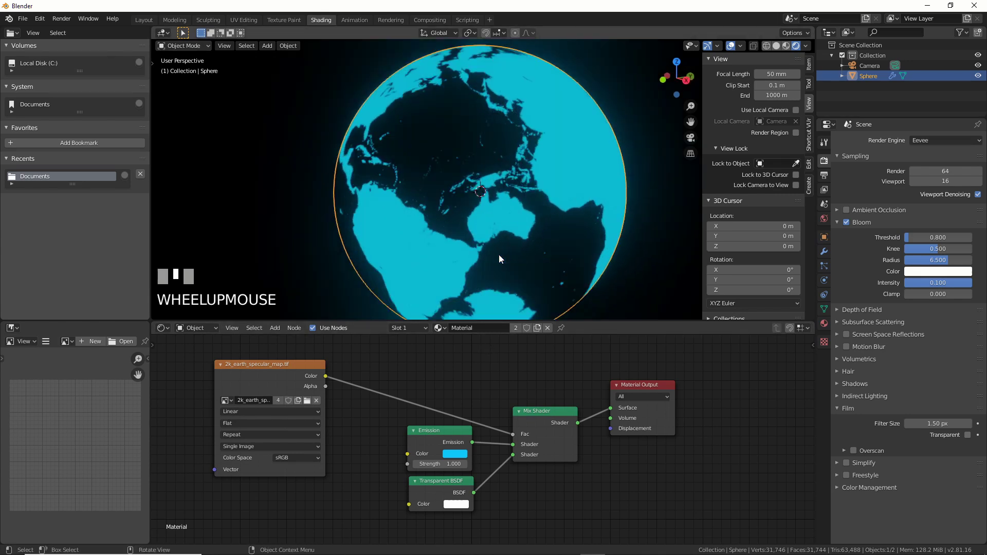
# Step: Reposition the Mix Shader and earth map nodes in the graph
pyautogui.moveTo(535, 425); pyautogui.dragTo(552, 419)
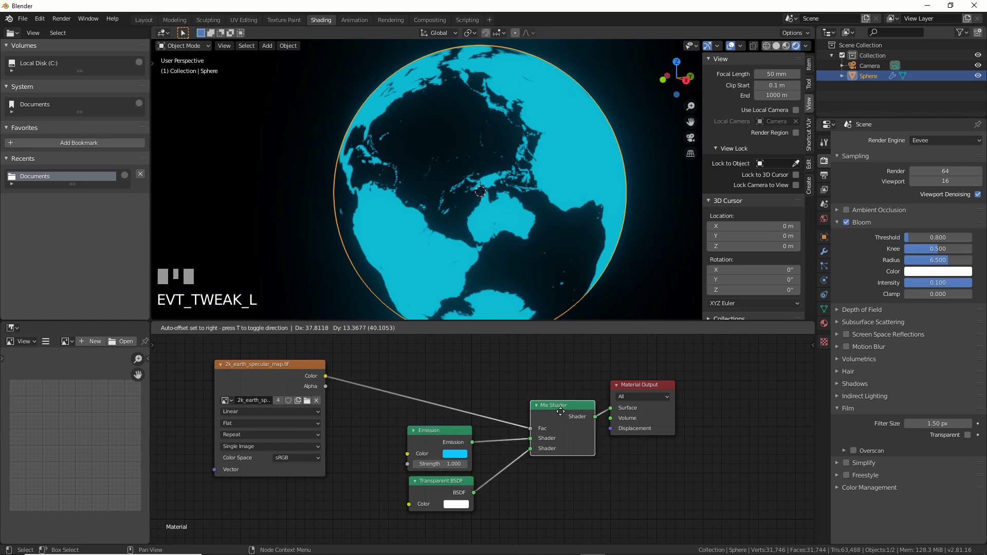
pyautogui.moveTo(532, 201); pyautogui.dragTo(540, 227, button='middle')
pyautogui.moveTo(485, 379); pyautogui.dragTo(487, 415, button='middle')
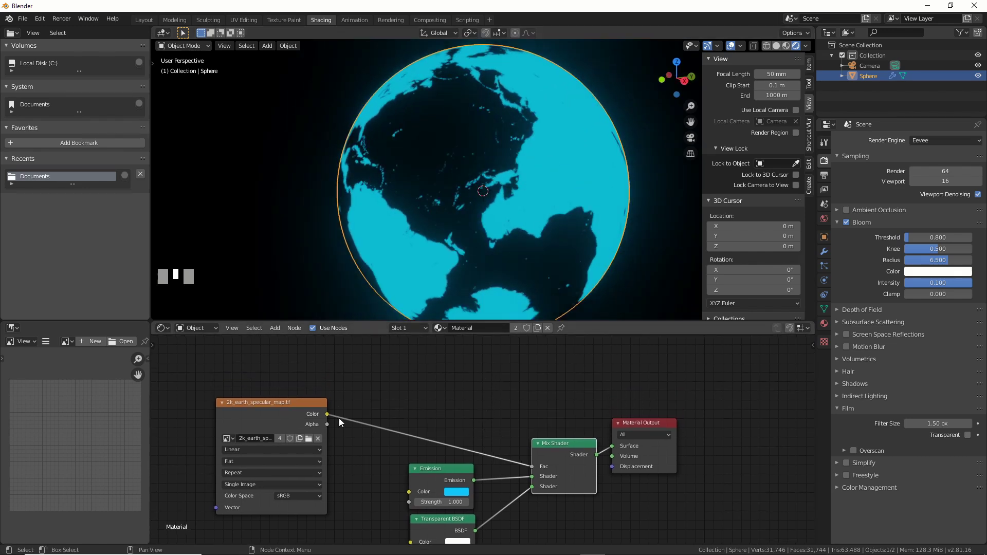
pyautogui.moveTo(272, 403); pyautogui.dragTo(266, 380)
# Step: Insert a ColorRamp on the earth map-to-Fac link and lighten its black stop to grey
pyautogui.hotkey('shift', 'a')
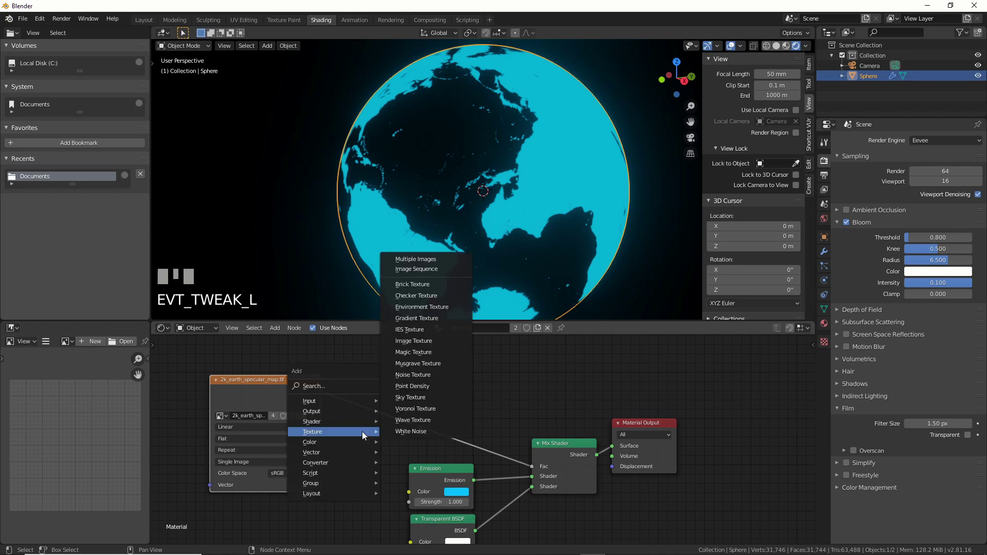
pyautogui.moveTo(346, 460)
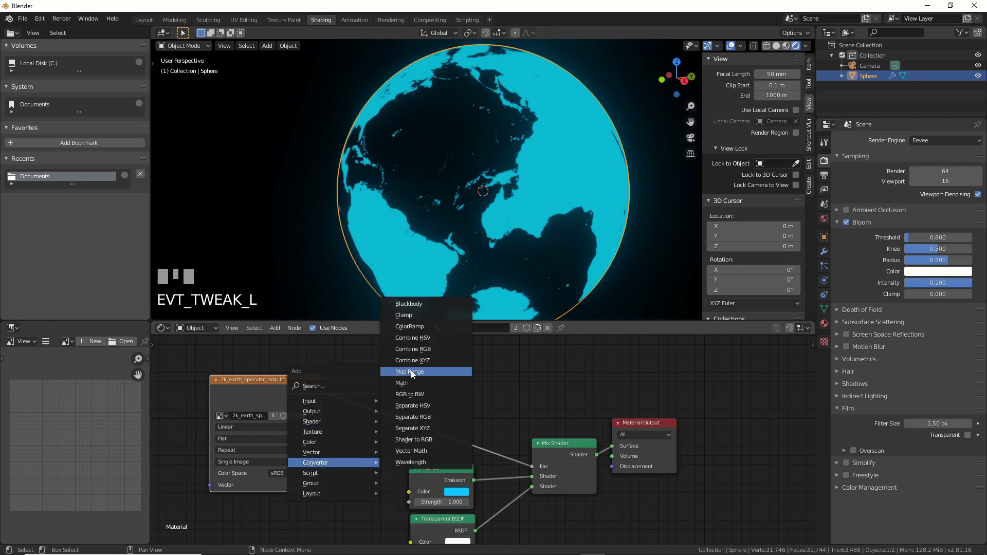
pyautogui.click(410, 327)
pyautogui.click(415, 422)
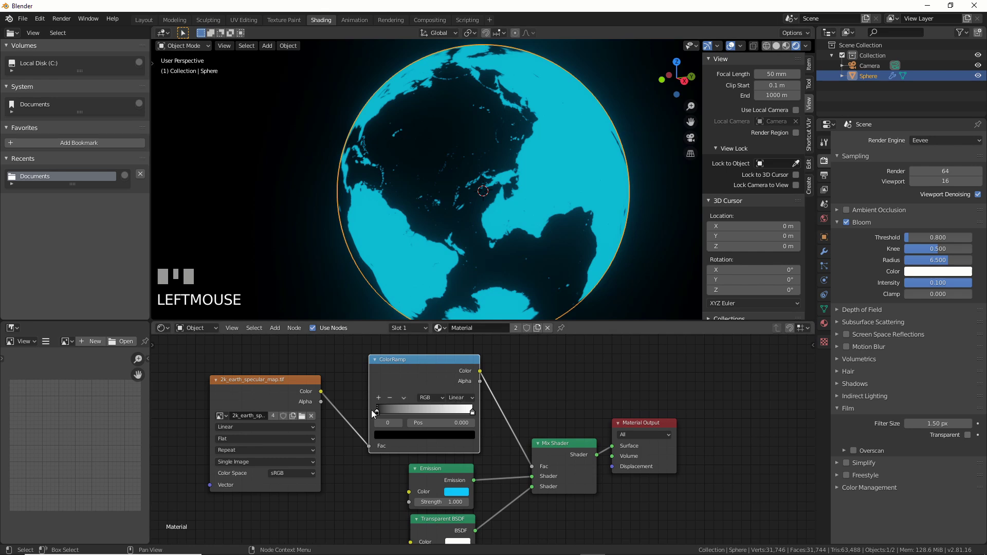
pyautogui.click(458, 435)
pyautogui.moveTo(454, 367); pyautogui.dragTo(453, 309)
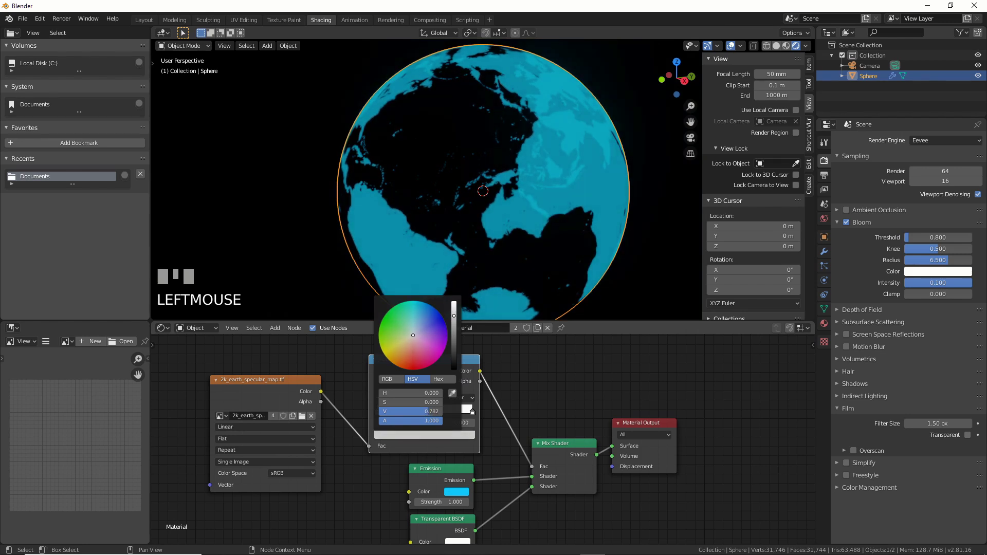
pyautogui.moveTo(597, 247); pyautogui.dragTo(616, 242, button='middle')
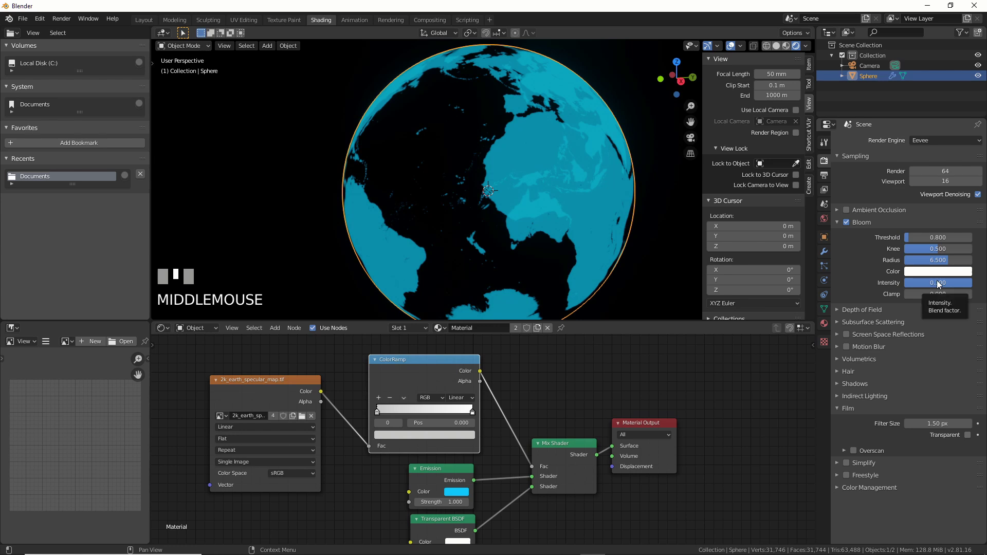
# Step: Raise the Emission Strength to 5.0 and orbit to check the brighter cyan glow
pyautogui.moveTo(441, 503); pyautogui.dragTo(511, 502)
pyautogui.moveTo(605, 236); pyautogui.dragTo(557, 219, button='middle')
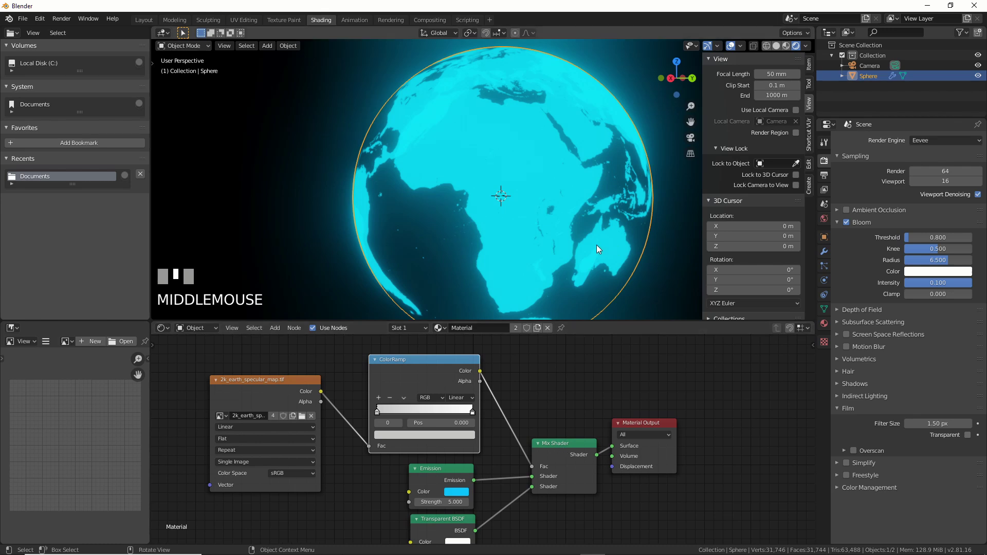
pyautogui.moveTo(596, 247)
pyautogui.mouseDown(button='middle')
pyautogui.moveTo(613, 246)
pyautogui.moveTo(569, 249)
pyautogui.moveTo(602, 257)
pyautogui.mouseUp(button='middle')
pyautogui.scroll(-2, 573, 249)
# Step: Spread the nodes: Material Output and Mix Shader right, earth map and ColorRamp left
pyautogui.moveTo(643, 423); pyautogui.dragTo(738, 419)
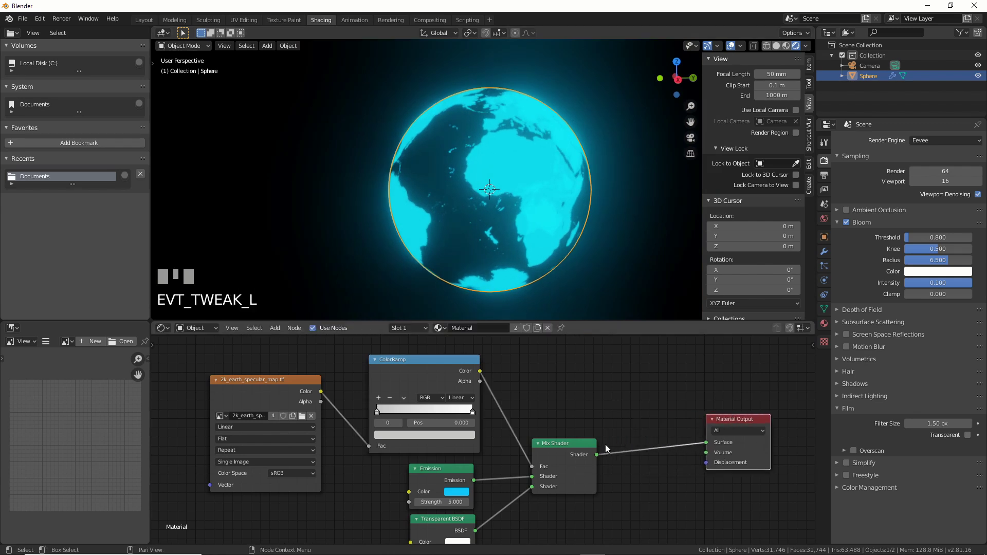
pyautogui.moveTo(581, 444); pyautogui.dragTo(627, 437)
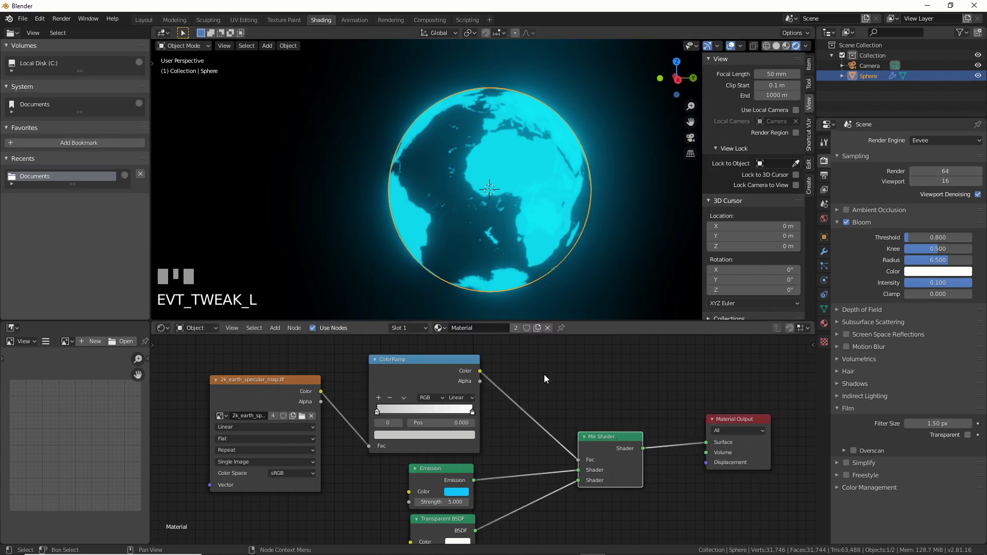
pyautogui.moveTo(285, 391); pyautogui.dragTo(207, 381)
pyautogui.moveTo(407, 368); pyautogui.dragTo(345, 362)
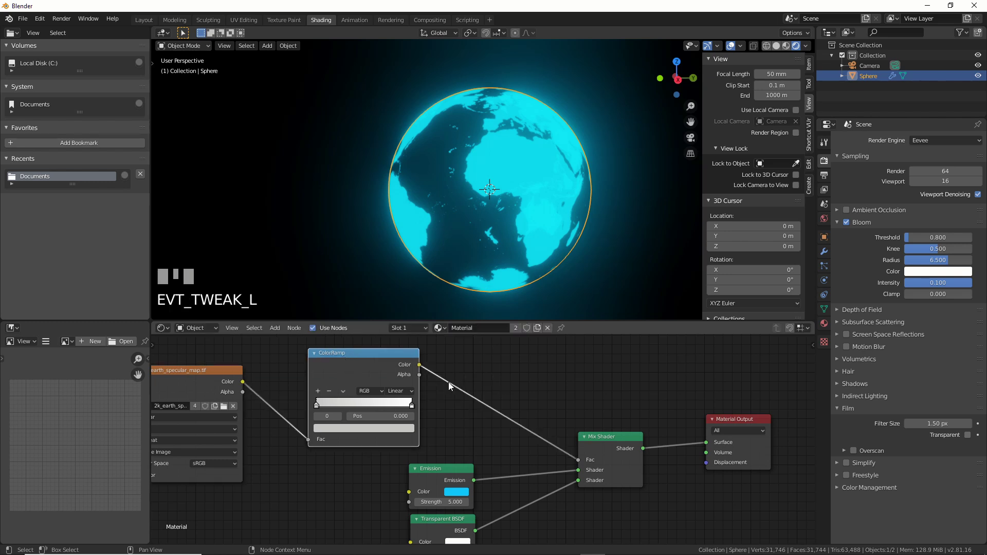
pyautogui.moveTo(503, 380); pyautogui.dragTo(652, 378, button='middle')
# Step: Add Texture Coordinate and Mapping nodes to the earth map with Ctrl+T
pyautogui.click(304, 384)
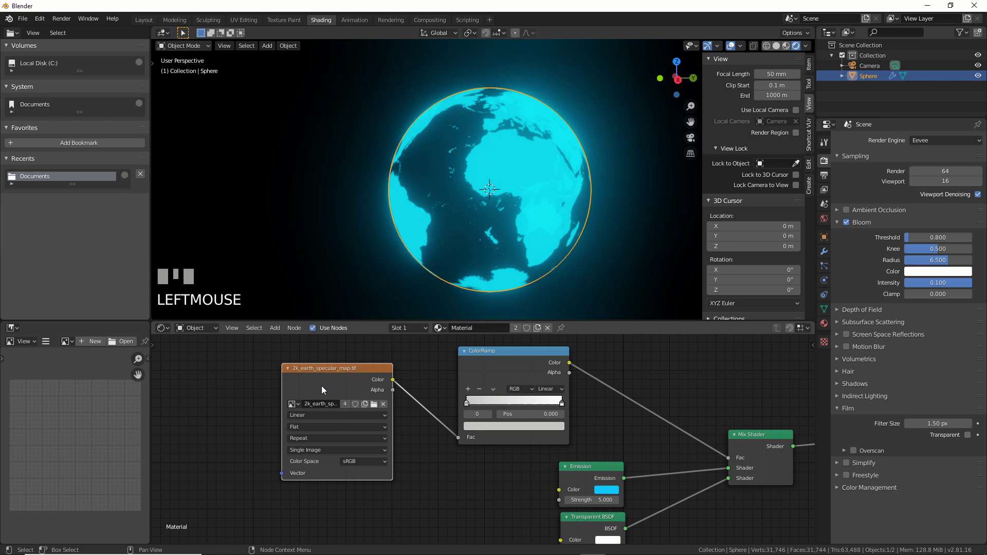
pyautogui.hotkey('ctrl', 't')
pyautogui.moveTo(503, 456); pyautogui.dragTo(532, 479, button='middle')
pyautogui.moveTo(450, 489); pyautogui.dragTo(461, 462, button='middle')
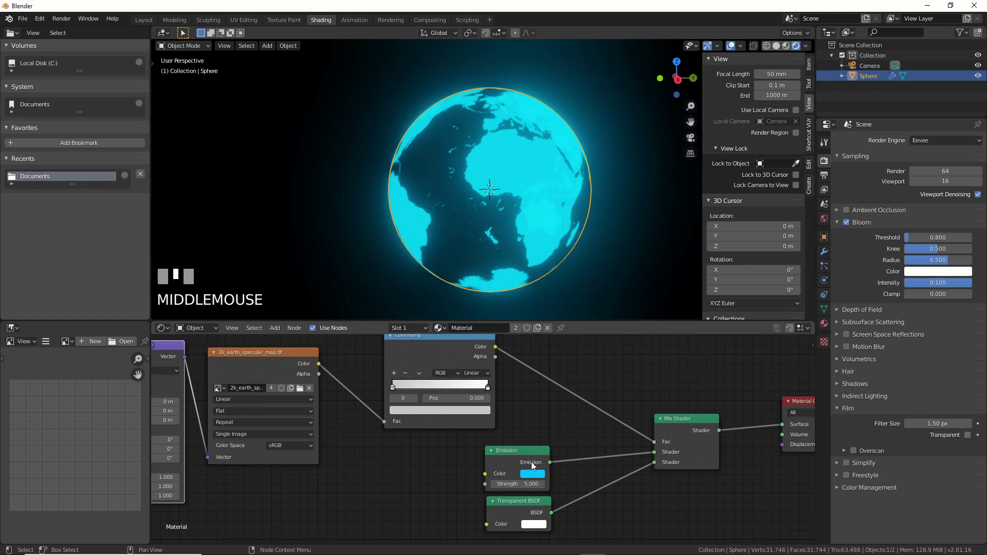
# Step: Collapse the Emission and Transparent BSDF nodes and tuck them below the Mix Shader
pyautogui.click(492, 502)
pyautogui.click(490, 451)
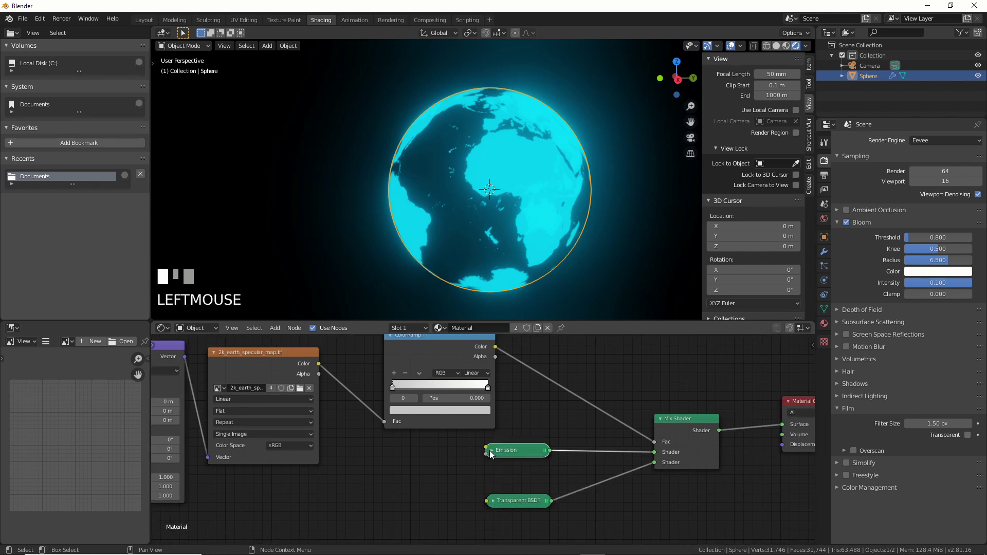
pyautogui.moveTo(508, 499); pyautogui.dragTo(612, 525)
pyautogui.moveTo(515, 450); pyautogui.dragTo(612, 508)
pyautogui.moveTo(456, 354); pyautogui.dragTo(410, 354)
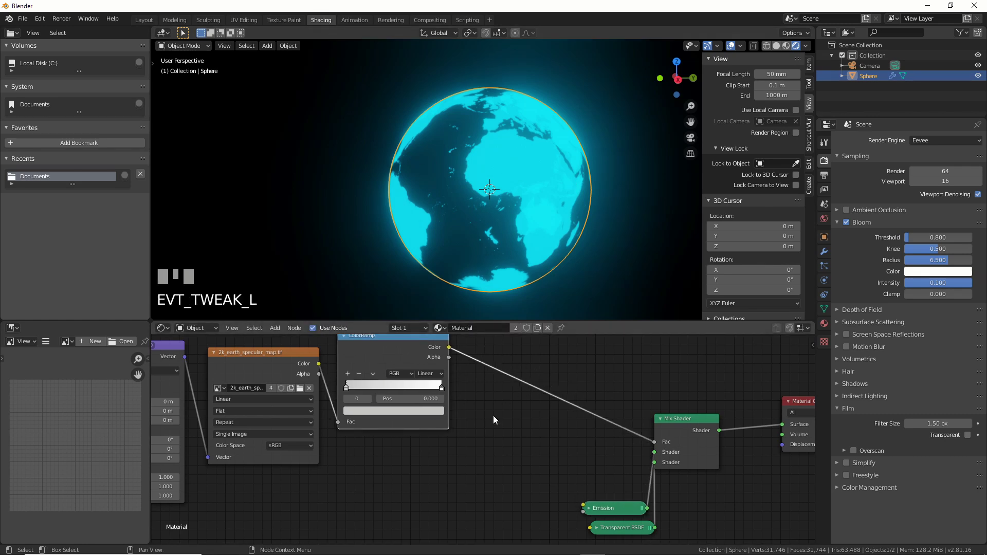
pyautogui.scroll(1, 501, 408)
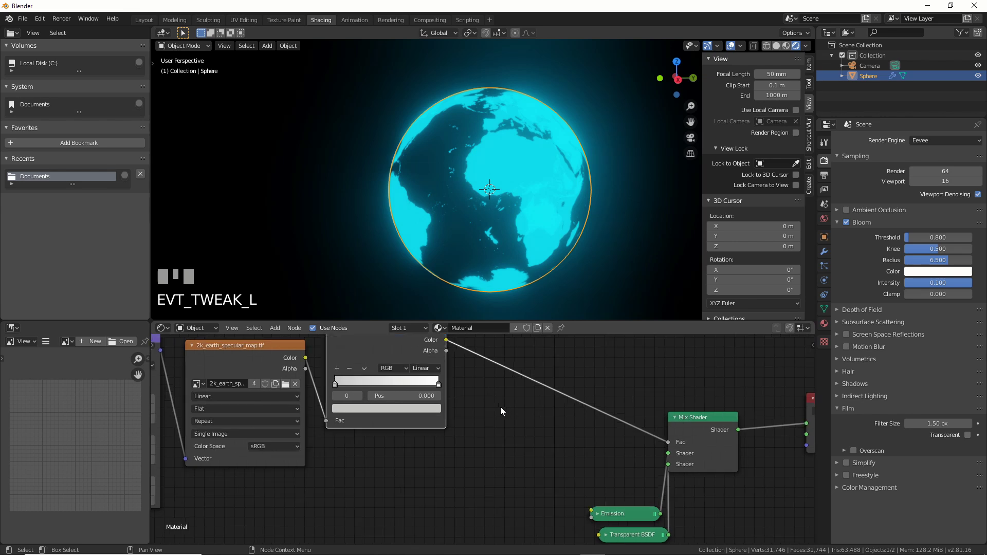
# Step: Add a Brick Texture node to the material graph
pyautogui.hotkey('shift', 'a')
pyautogui.moveTo(500, 406)
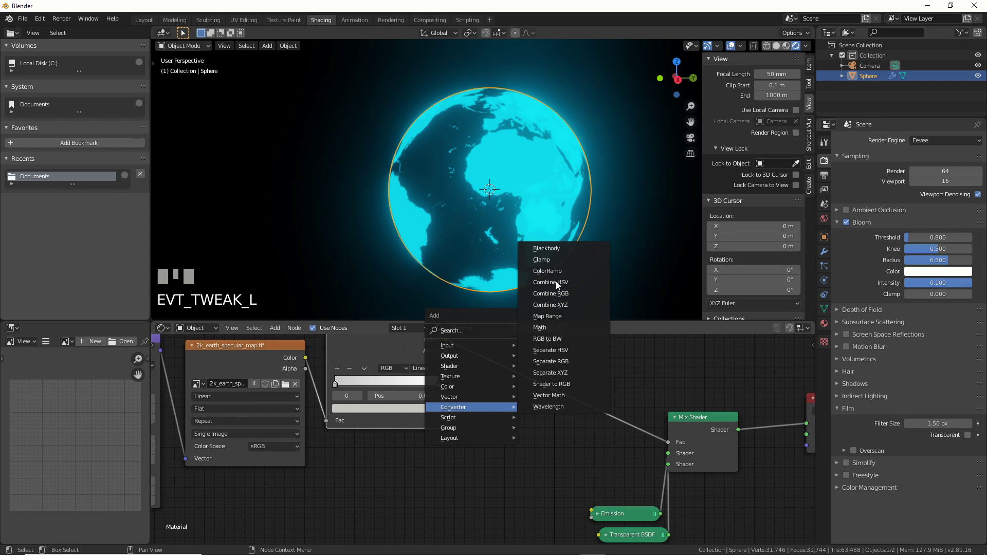
pyautogui.moveTo(461, 377)
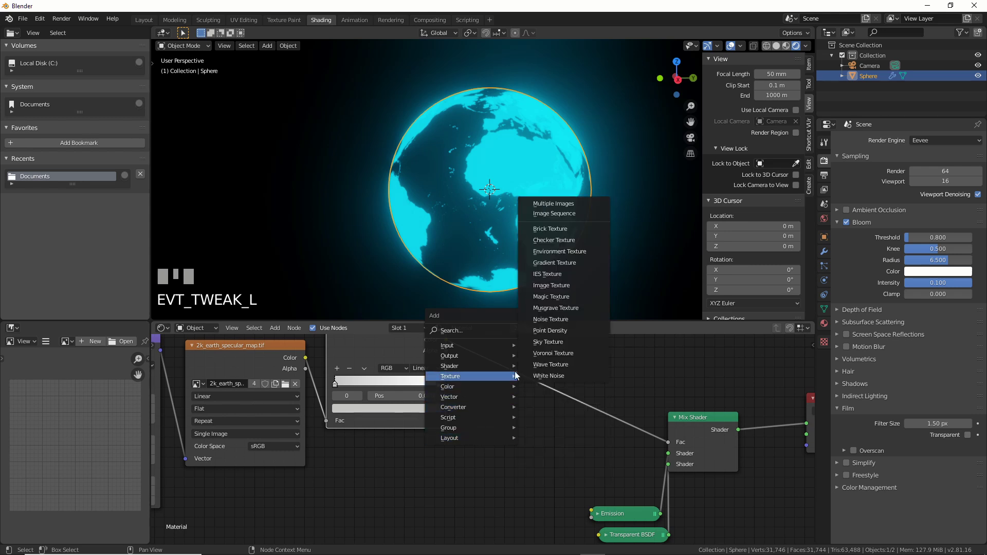
pyautogui.click(550, 228)
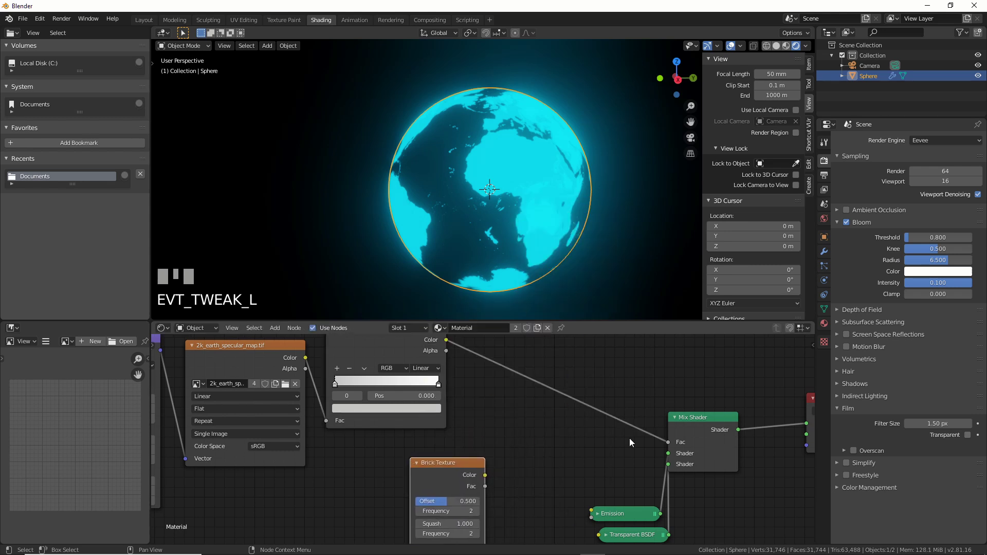
# Step: Insert a Multiply math node into the Mix Shader Fac link, with Brick Texture Fac as its second value
pyautogui.click(697, 429)
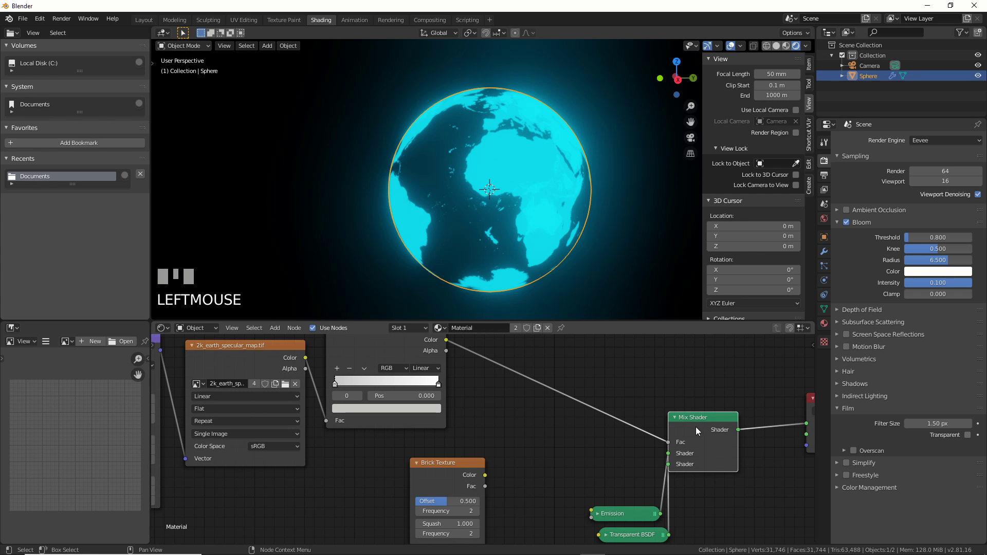
pyautogui.hotkey('shift', 'a')
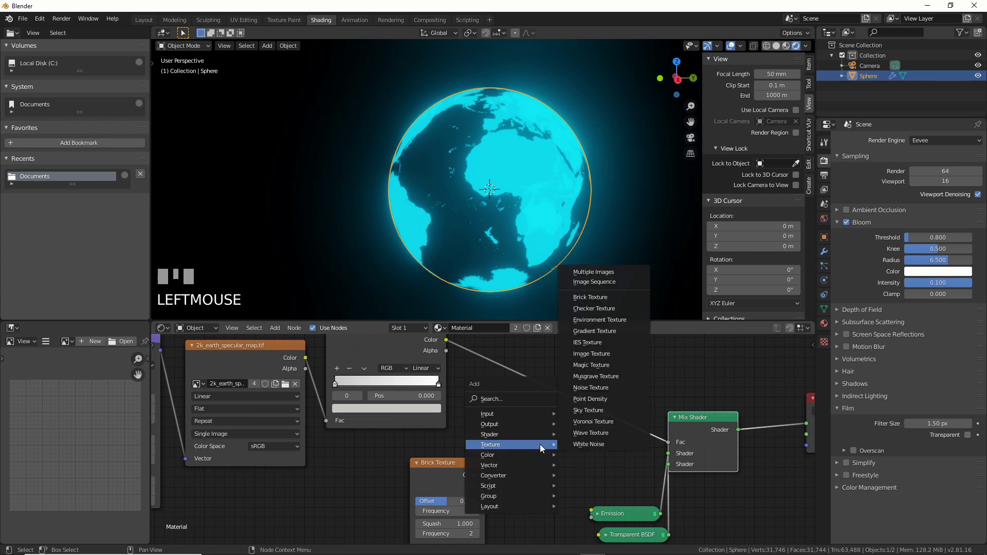
pyautogui.moveTo(533, 473)
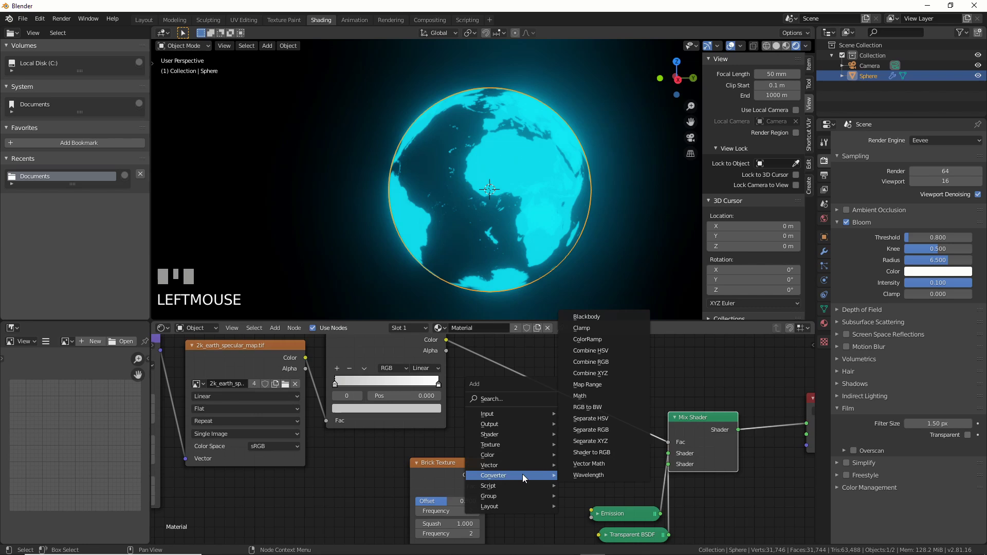
pyautogui.click(582, 397)
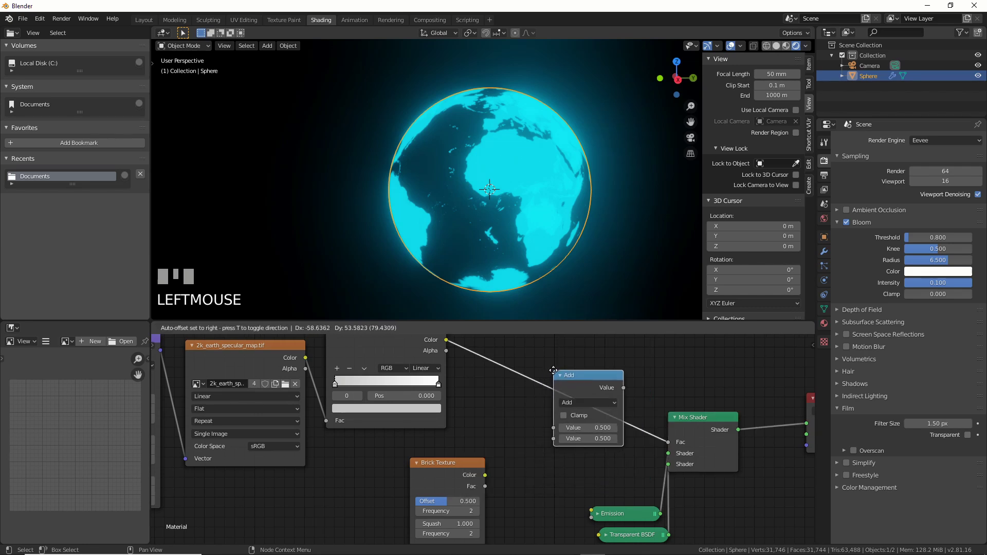
pyautogui.click(586, 418)
pyautogui.click(575, 410)
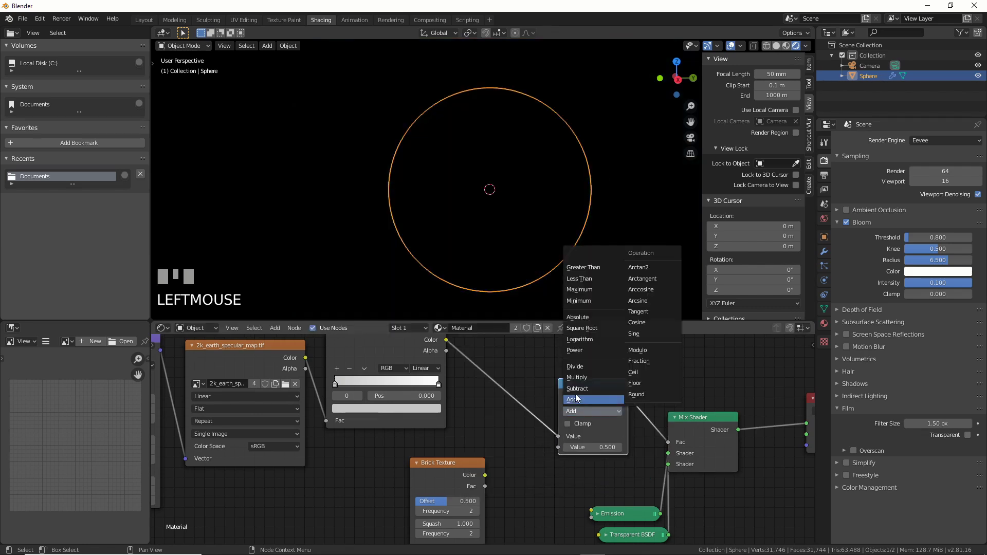
pyautogui.click(586, 379)
pyautogui.moveTo(485, 487); pyautogui.dragTo(559, 447)
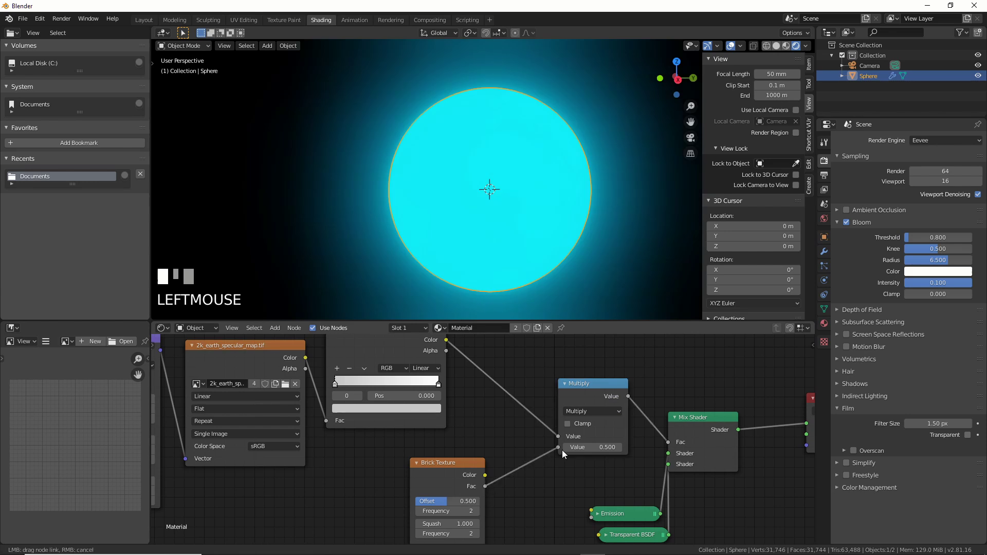
# Step: Connect the Texture Coordinate UV output to the Brick Texture Vector input
pyautogui.moveTo(547, 461); pyautogui.dragTo(621, 447, button='middle')
pyautogui.scroll(-1, 399, 489)
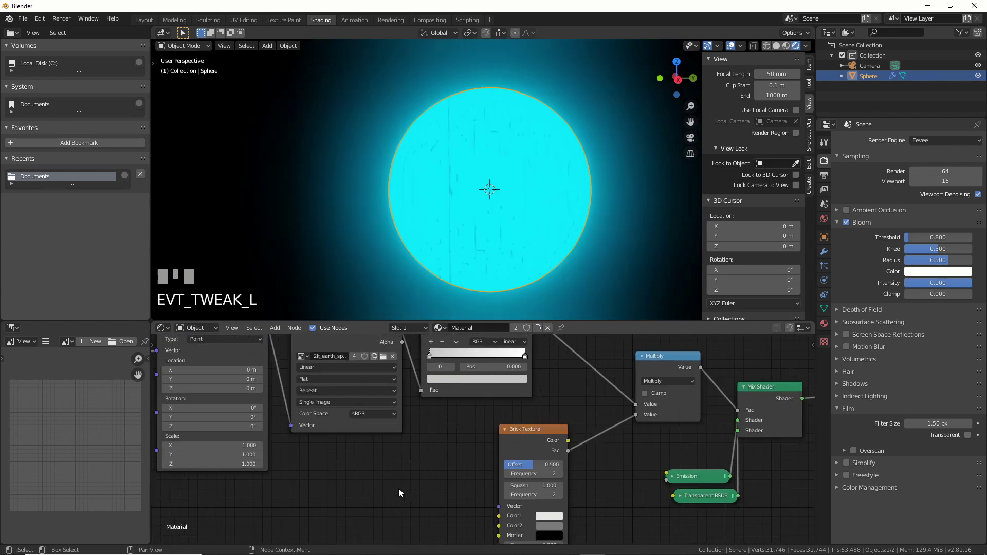
pyautogui.scroll(-3, 409, 455)
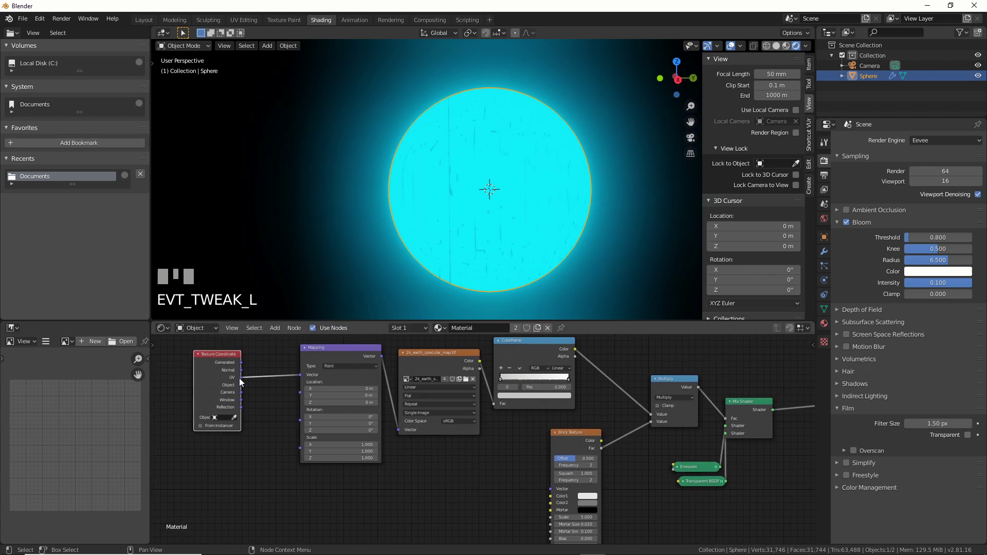
pyautogui.moveTo(241, 382); pyautogui.dragTo(551, 488)
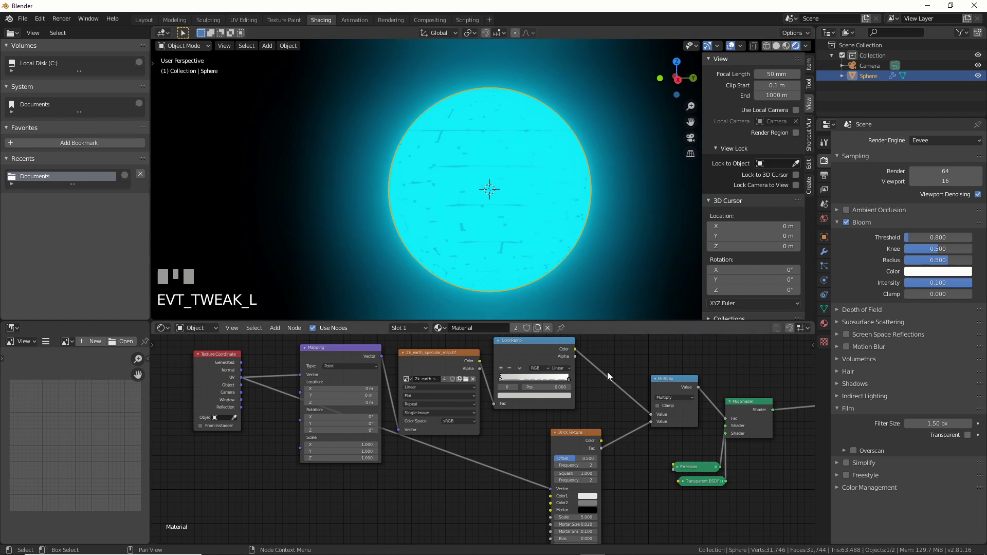
# Step: Raise the Brick Texture Scale to 9.600
pyautogui.scroll(5, 530, 449)
pyautogui.scroll(1, 529, 448)
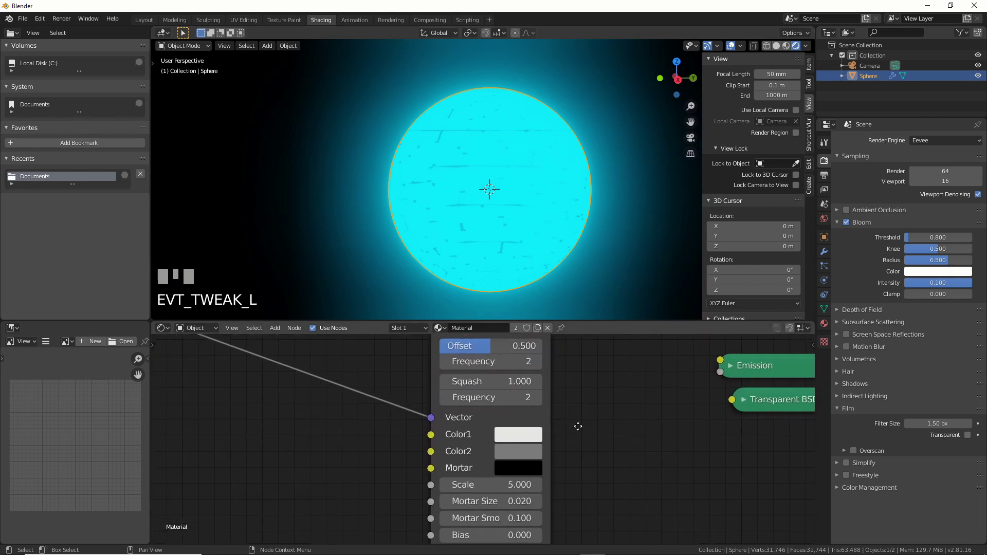
pyautogui.keyDown('shift'); pyautogui.scroll(-4, 566, 411); pyautogui.keyUp('shift')
pyautogui.moveTo(515, 437); pyautogui.dragTo(530, 437)
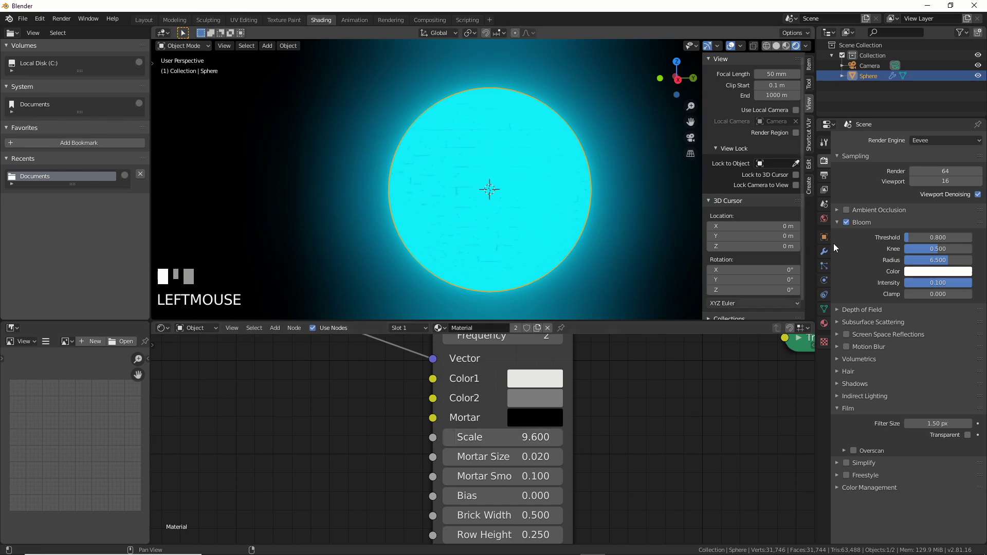
# Step: Turn off Bloom and set the brick Mortar Smooth to 0.200
pyautogui.click(846, 222)
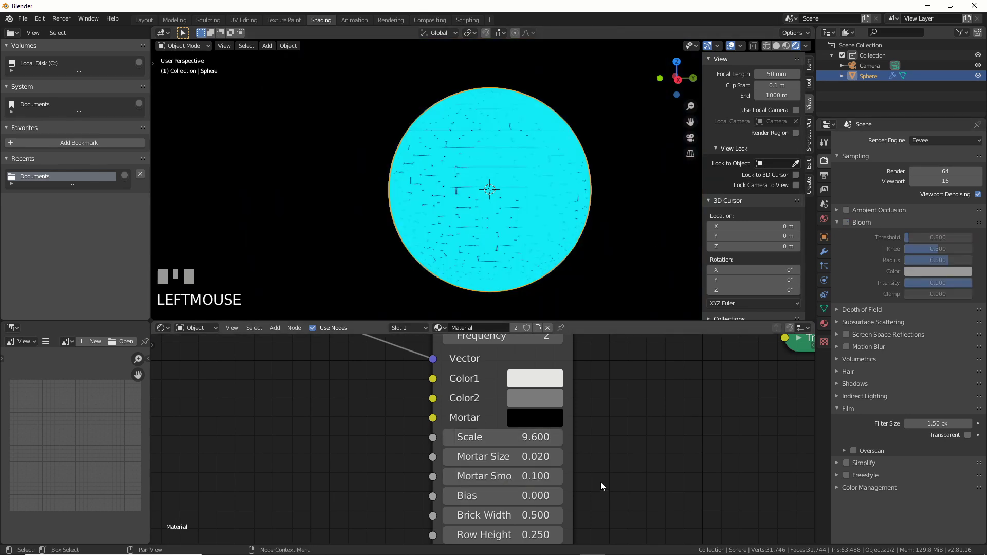
pyautogui.keyDown('shift'); pyautogui.scroll(-2, 600, 482); pyautogui.keyUp('shift')
pyautogui.moveTo(523, 452); pyautogui.dragTo(534, 422)
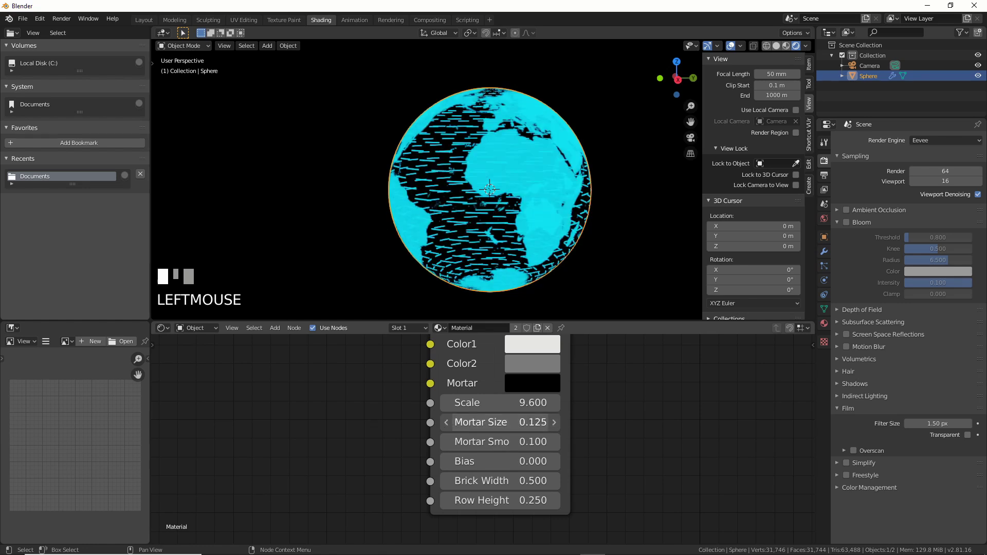
pyautogui.click(554, 442)
pyautogui.click(554, 442)
pyautogui.click(554, 442)
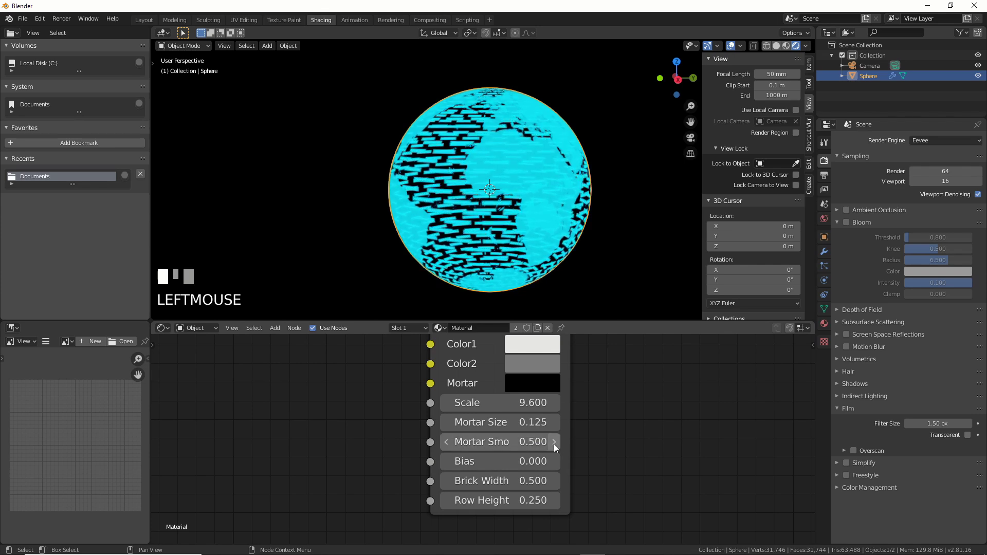
pyautogui.click(446, 442)
pyautogui.click(446, 442)
# Step: Stretch the bricks to a Brick Width of 4.900
pyautogui.moveTo(509, 480); pyautogui.dragTo(550, 481)
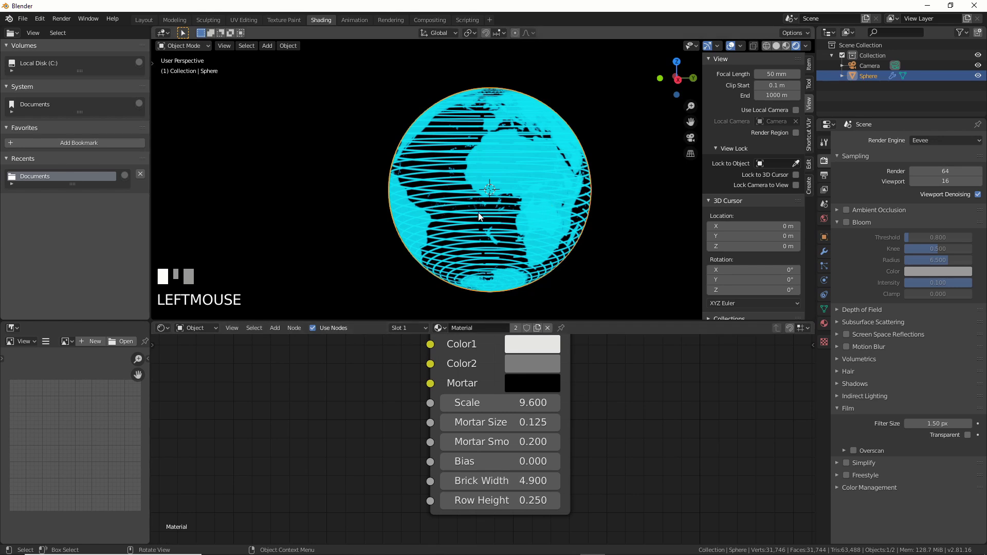
pyautogui.moveTo(473, 239); pyautogui.dragTo(473, 237, button='middle')
pyautogui.scroll(3, 473, 238)
pyautogui.scroll(-1, 474, 240)
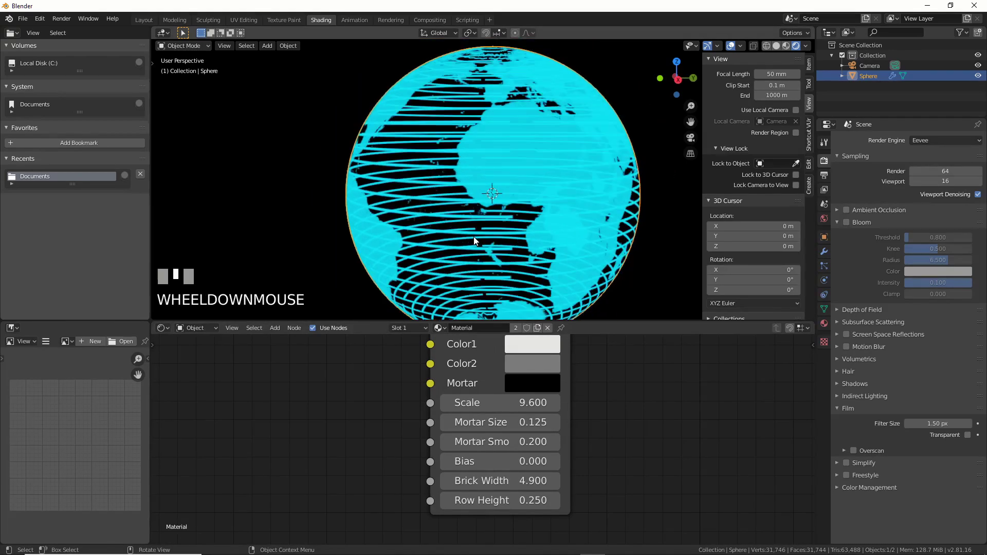
# Step: Make both Brick Texture colours, Color1 and Color2, black
pyautogui.moveTo(545, 357); pyautogui.dragTo(539, 440, button='middle')
pyautogui.click(526, 441)
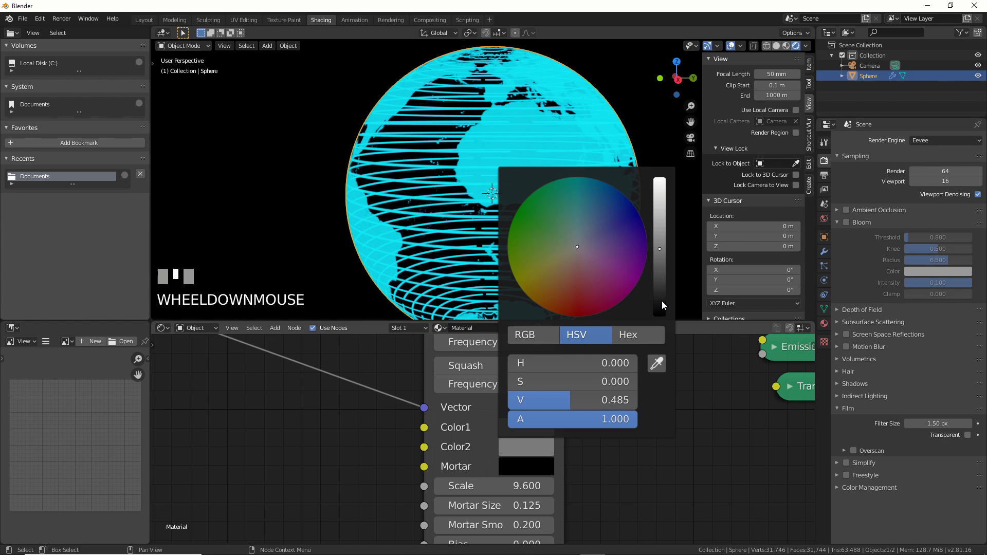
pyautogui.click(661, 306)
pyautogui.click(551, 432)
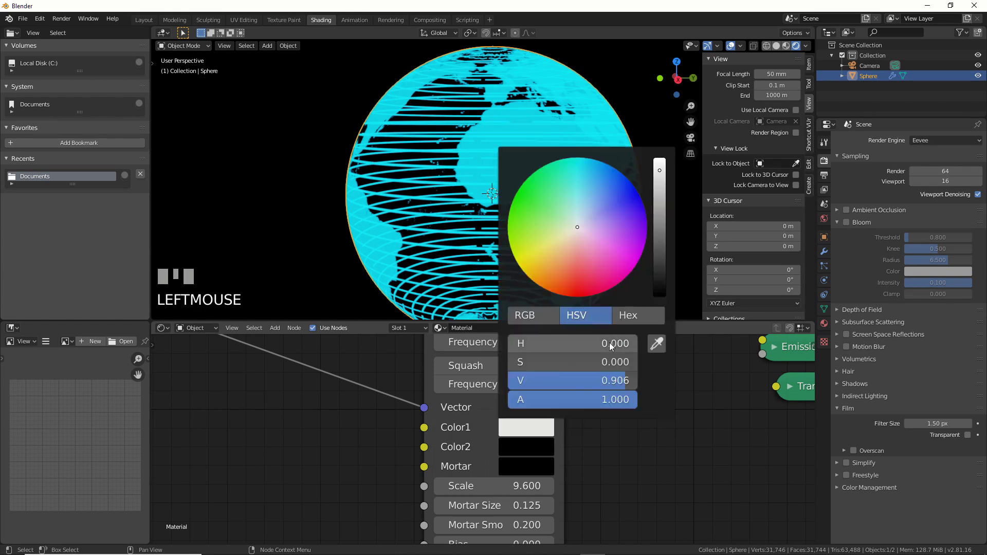
pyautogui.click(663, 294)
pyautogui.keyDown('shift'); pyautogui.scroll(3, 561, 391); pyautogui.keyUp('shift')
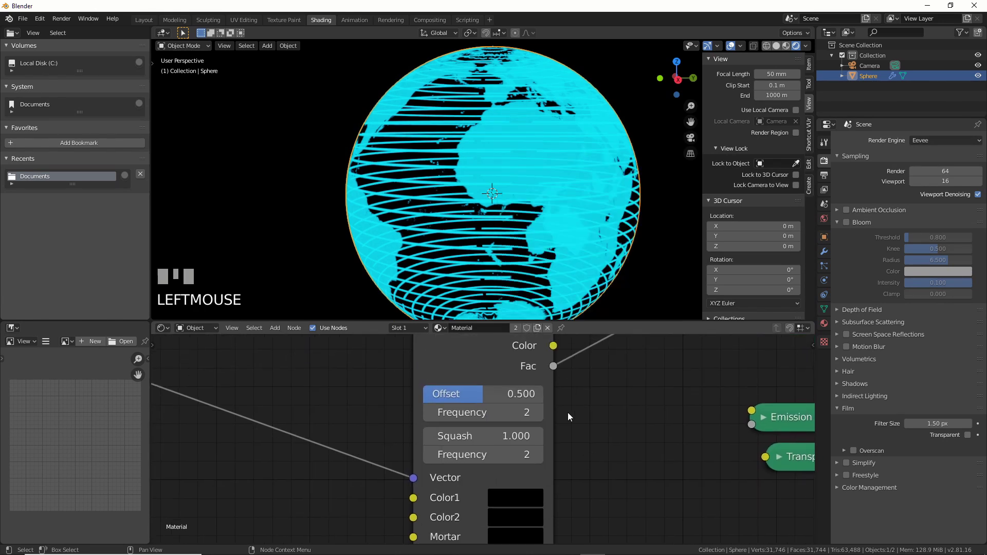
# Step: Set the brick Frequencies to 5 and 7
pyautogui.moveTo(568, 412); pyautogui.dragTo(535, 436, button='middle')
pyautogui.click(462, 437)
pyautogui.write('7')
pyautogui.press('Return')
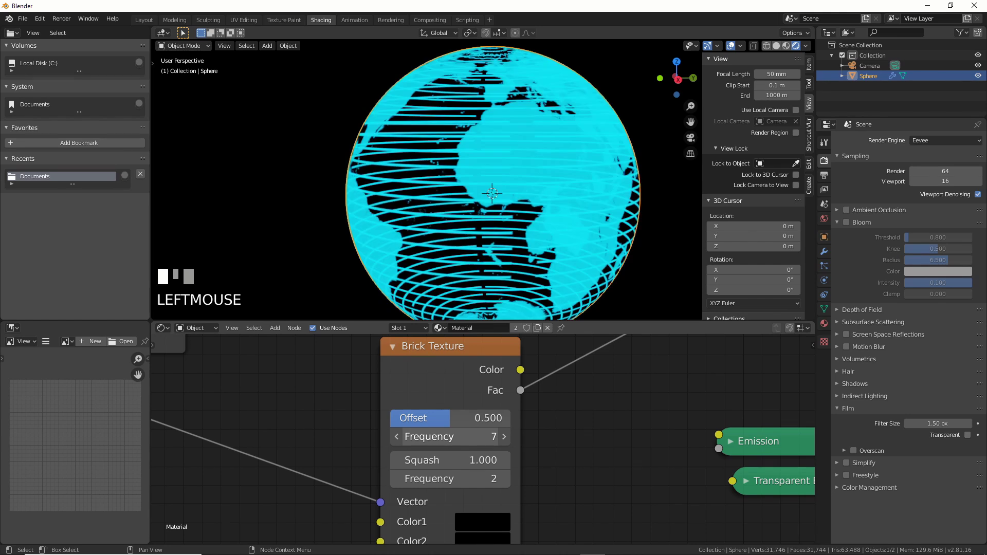
pyautogui.moveTo(488, 436); pyautogui.dragTo(586, 461)
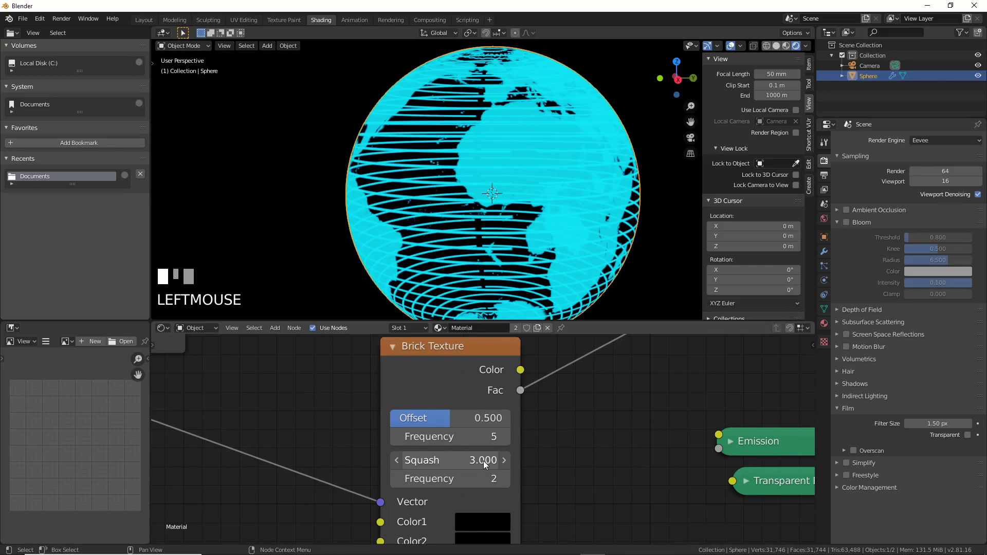
pyautogui.click(483, 475)
pyautogui.write('7')
pyautogui.press('Return')
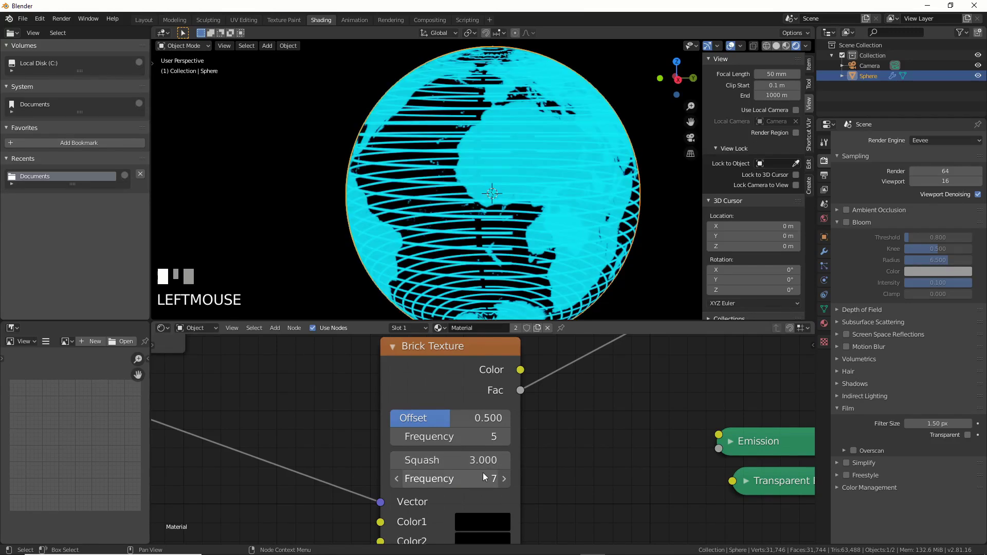
# Step: Raise the brick Scale to 29.700 and move the Brick Texture node left
pyautogui.moveTo(483, 473); pyautogui.dragTo(465, 377, button='middle')
pyautogui.moveTo(529, 434); pyautogui.dragTo(529, 397, button='middle')
pyautogui.moveTo(453, 451); pyautogui.dragTo(523, 450)
pyautogui.scroll(-2, 586, 278)
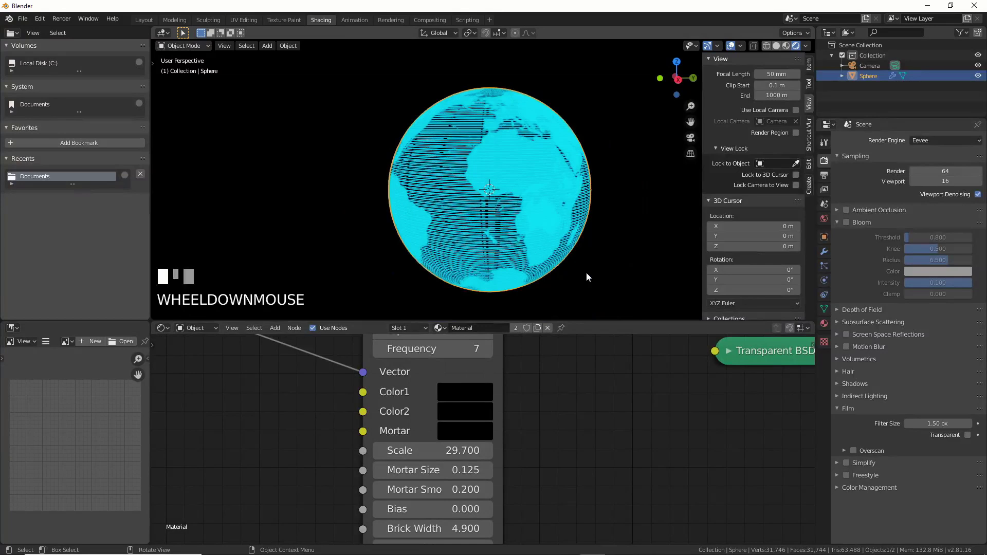
pyautogui.moveTo(579, 282)
pyautogui.mouseDown(button='middle')
pyautogui.moveTo(544, 261)
pyautogui.moveTo(570, 261)
pyautogui.moveTo(560, 278)
pyautogui.mouseUp(button='middle')
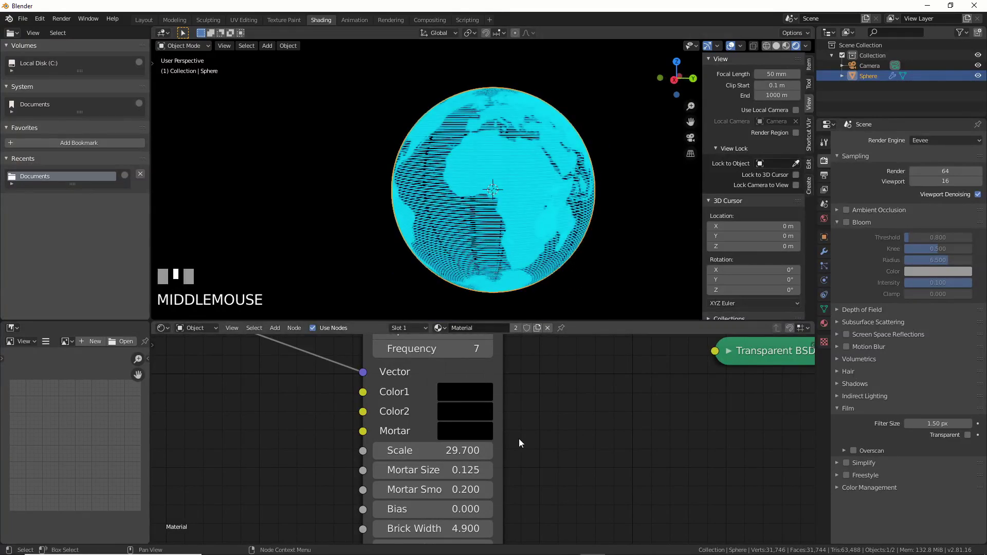
pyautogui.moveTo(519, 439); pyautogui.dragTo(510, 480, button='middle')
pyautogui.moveTo(341, 449); pyautogui.dragTo(296, 450)
# Step: Insert a Bright/Contrast node on the Brick Fac–Multiply link with Bright 0.500
pyautogui.scroll(-3, 458, 449)
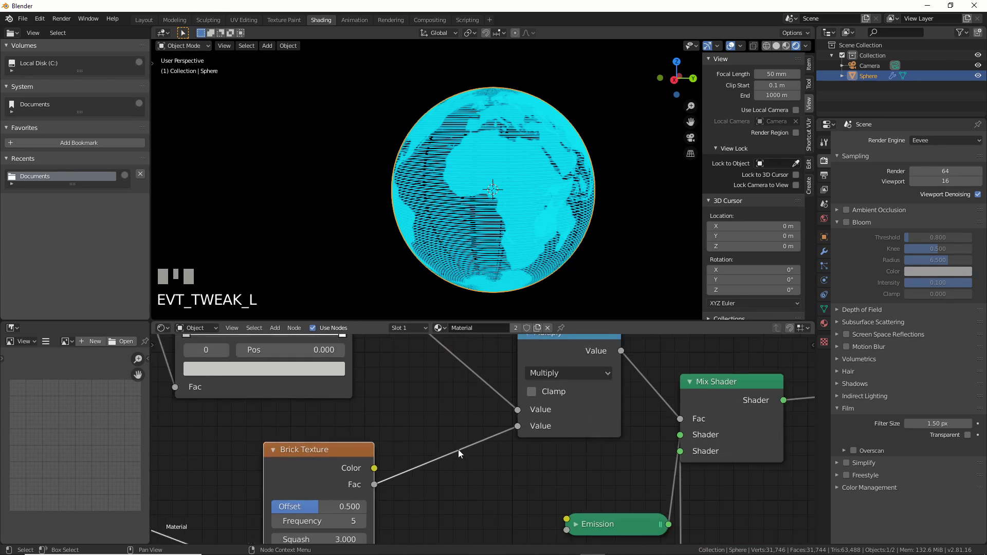
pyautogui.hotkey('shift', 'a')
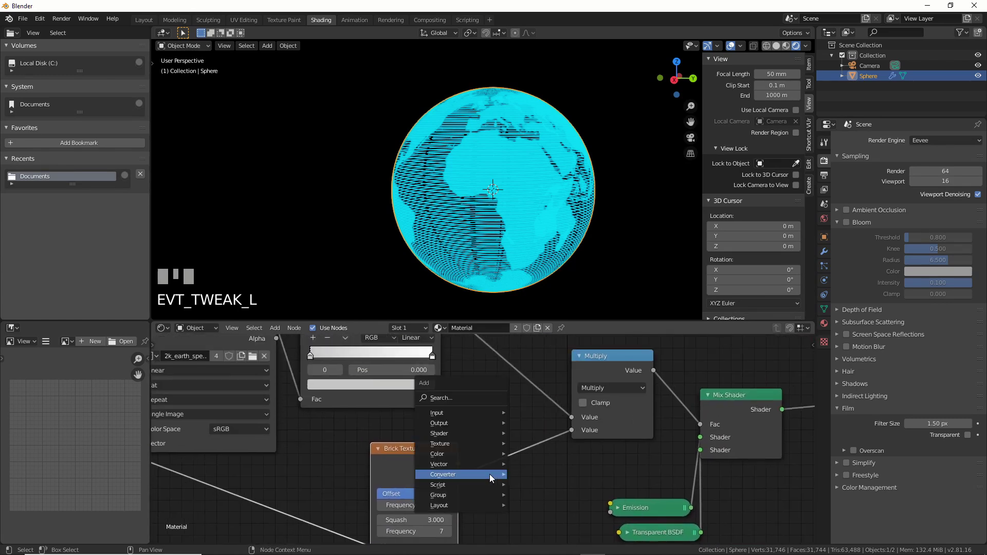
pyautogui.moveTo(470, 446)
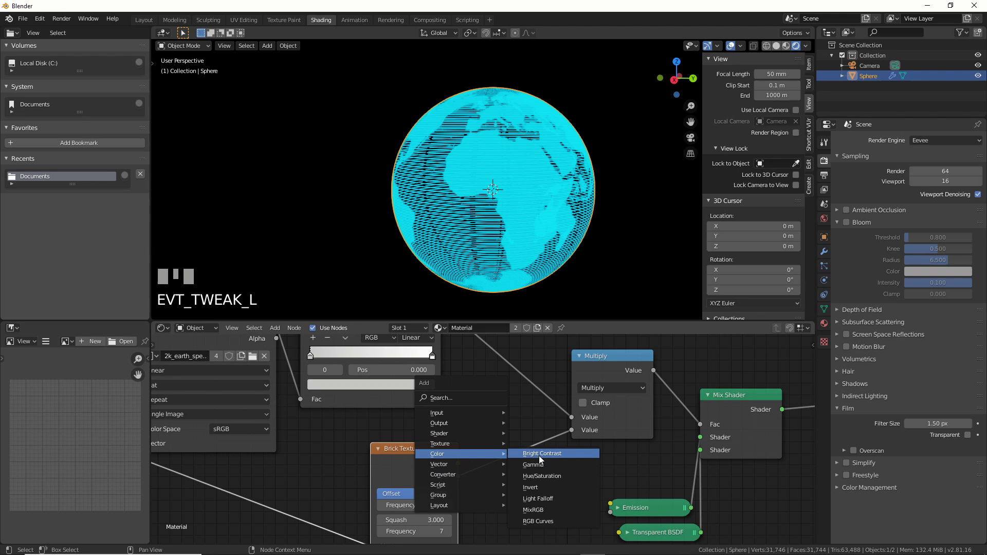
pyautogui.click(538, 454)
pyautogui.click(547, 460)
pyautogui.moveTo(564, 491)
pyautogui.mouseDown()
pyautogui.moveTo(602, 491)
pyautogui.moveTo(561, 490)
pyautogui.moveTo(597, 491)
pyautogui.moveTo(576, 491)
pyautogui.mouseUp()
pyautogui.scroll(3, 572, 254)
pyautogui.scroll(-1, 572, 254)
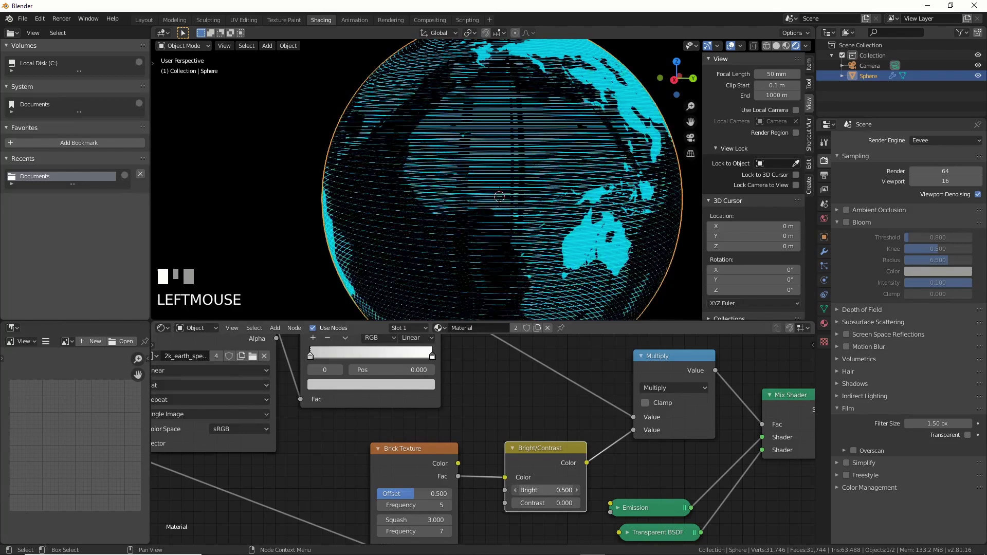
pyautogui.scroll(3, 529, 257)
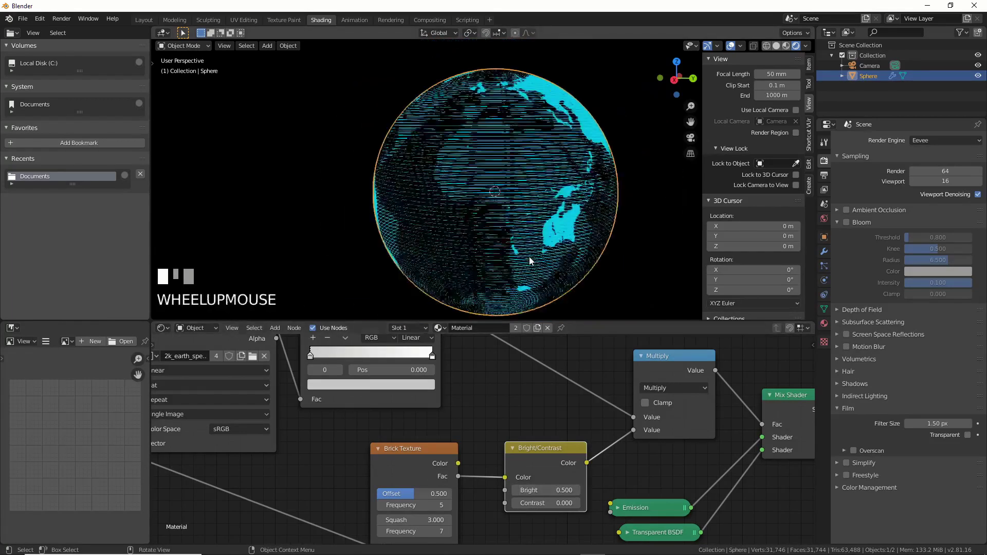
# Step: Re-enable Bloom and set its Intensity to 15
pyautogui.click(846, 222)
pyautogui.click(950, 283)
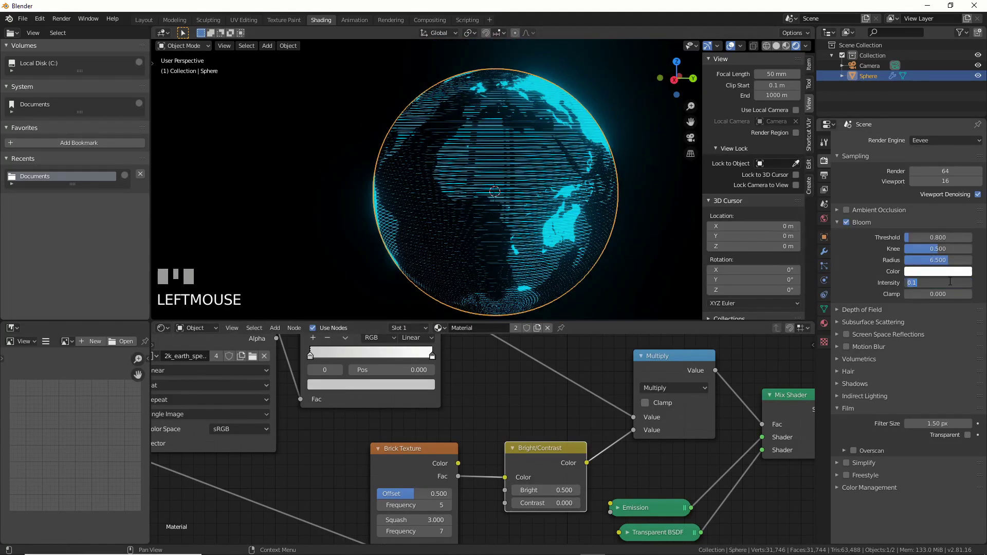
pyautogui.write('15')
pyautogui.press('Return')
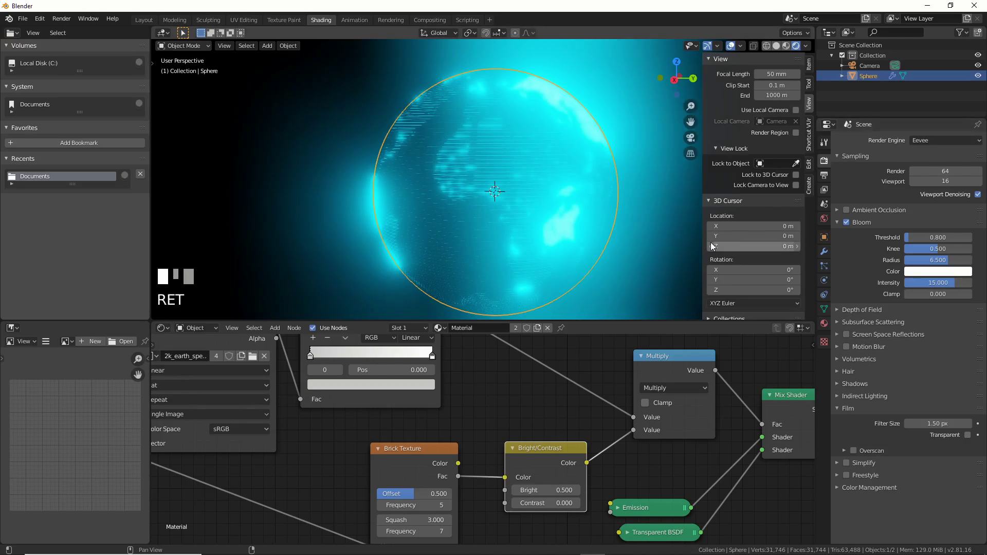
pyautogui.moveTo(596, 227); pyautogui.dragTo(565, 247, button='middle')
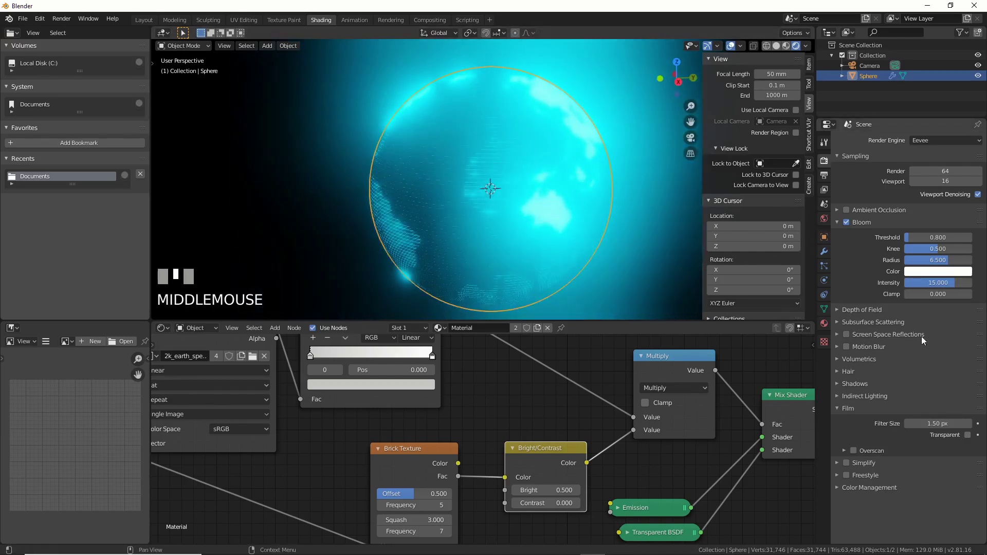
# Step: Lower Bloom Intensity through 7 and 5 to a final 2
pyautogui.click(938, 283)
pyautogui.write('7')
pyautogui.press('Return')
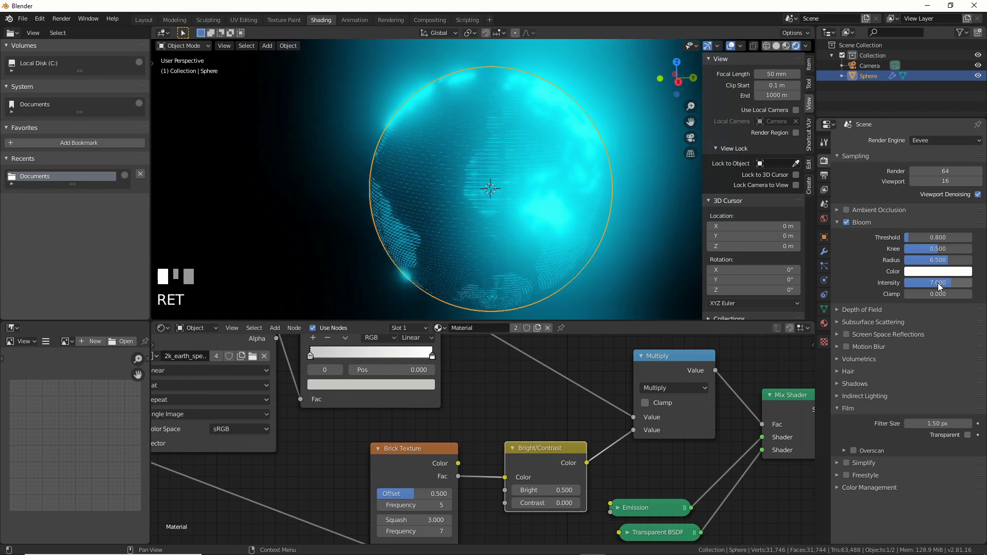
pyautogui.click(939, 283)
pyautogui.write('5')
pyautogui.press('Return')
pyautogui.click(943, 283)
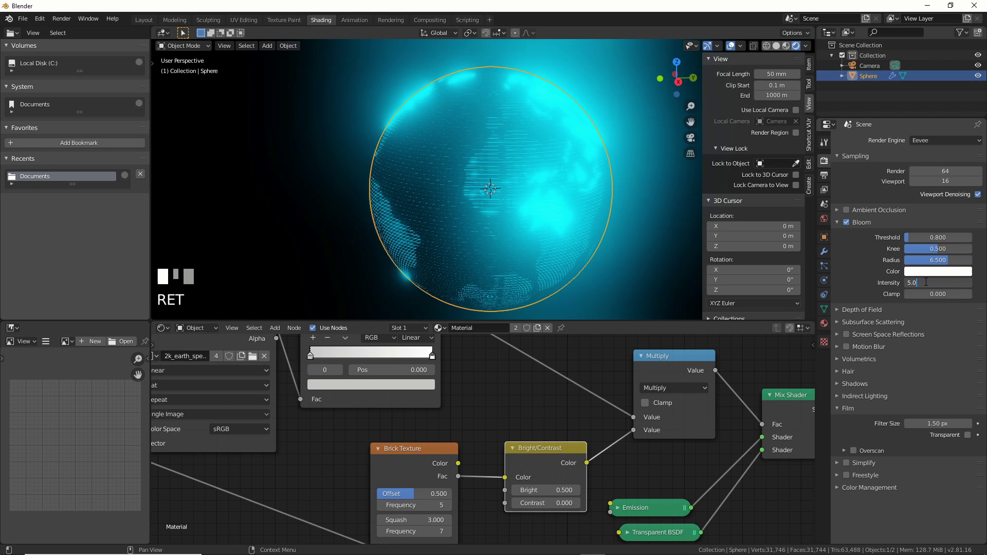
pyautogui.write('2')
pyautogui.press('Return')
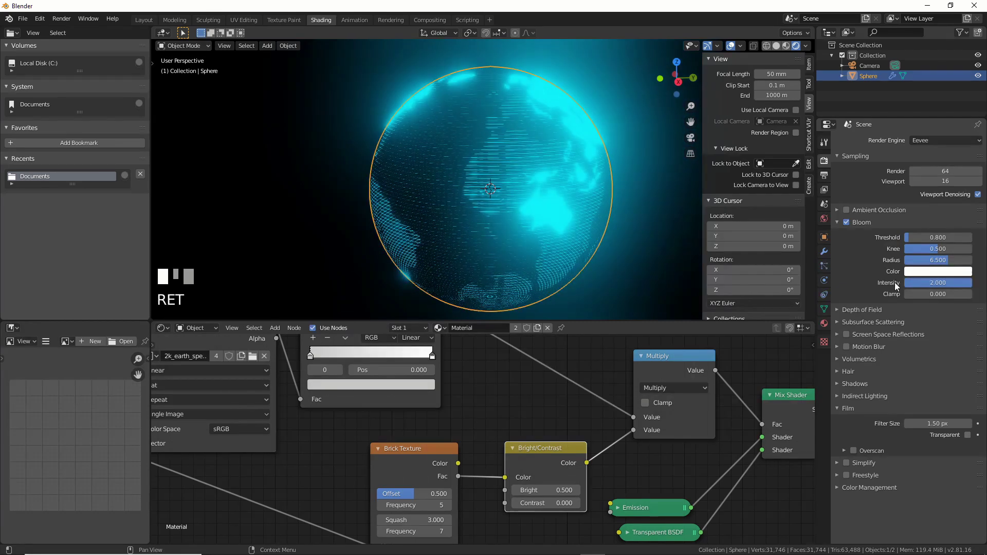
pyautogui.moveTo(671, 270); pyautogui.dragTo(688, 248, button='middle')
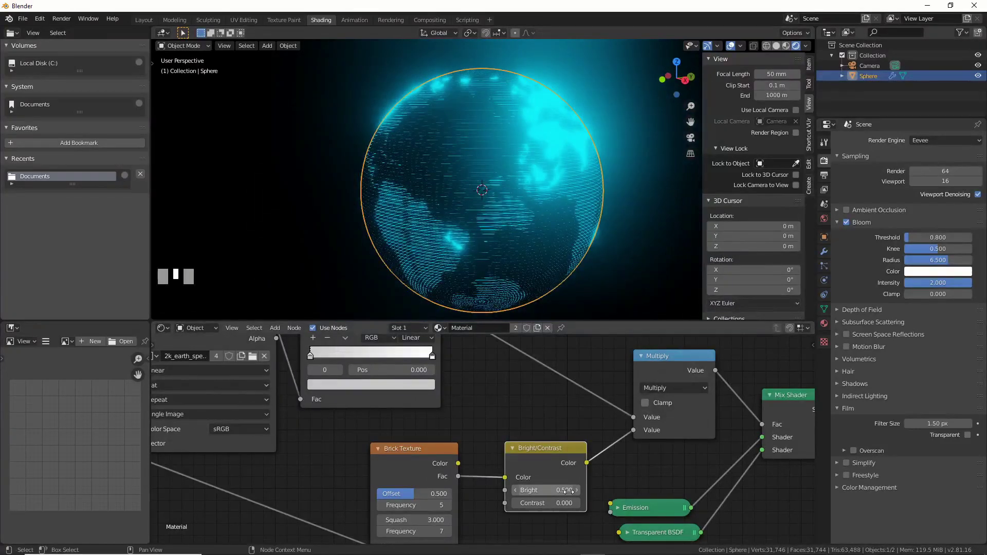
# Step: Lower the Bright/Contrast node's Bright to 0.400
pyautogui.moveTo(545, 490)
pyautogui.mouseDown()
pyautogui.moveTo(566, 490)
pyautogui.moveTo(540, 490)
pyautogui.mouseUp()
pyautogui.moveTo(606, 251); pyautogui.dragTo(597, 226, button='middle')
pyautogui.scroll(-1, 581, 245)
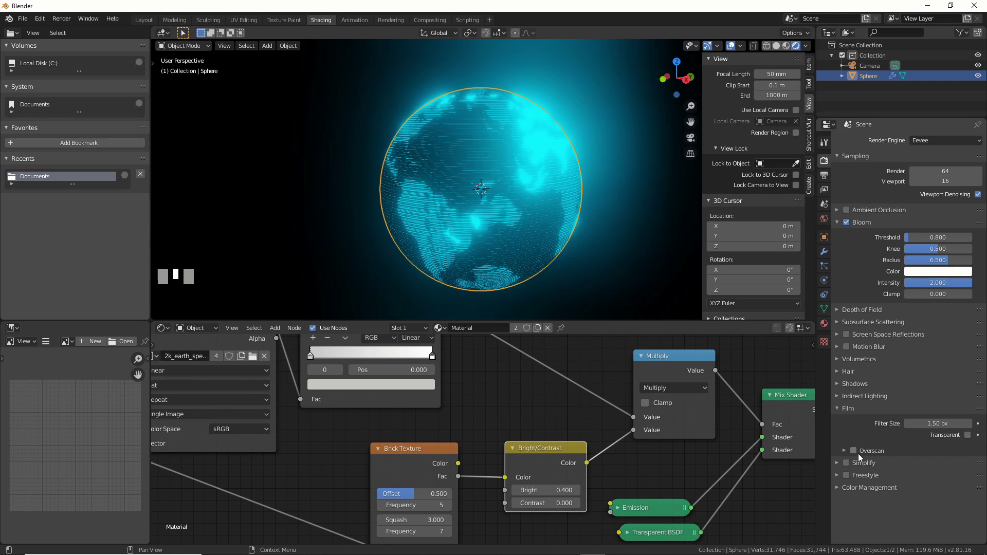
# Step: Enable transparent film and render the current frame as an image
pyautogui.click(968, 436)
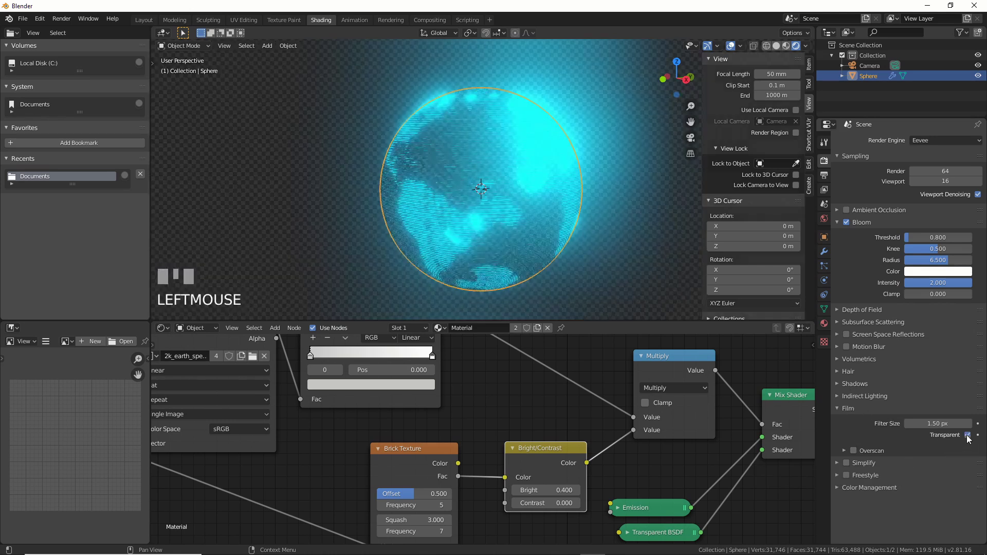
pyautogui.click(62, 18)
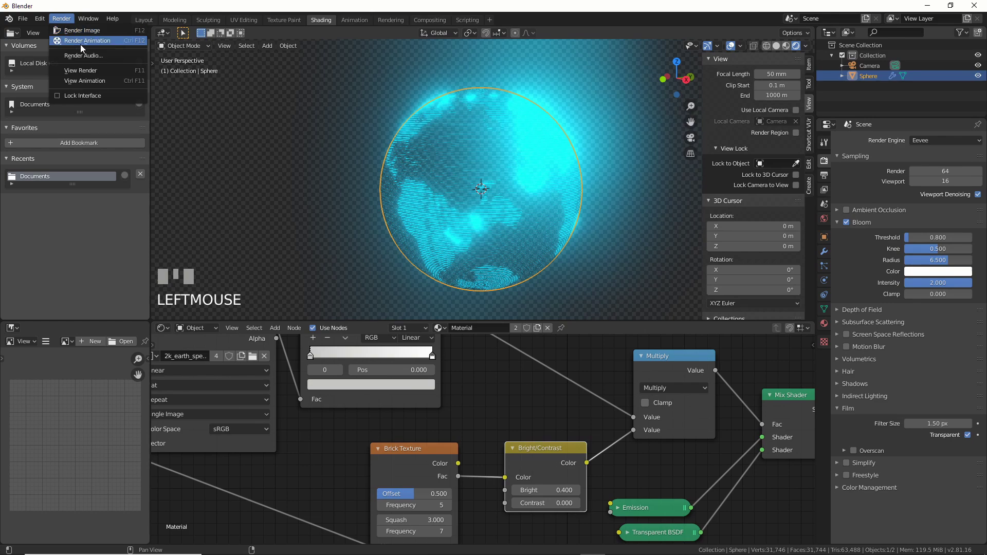
pyautogui.click(79, 32)
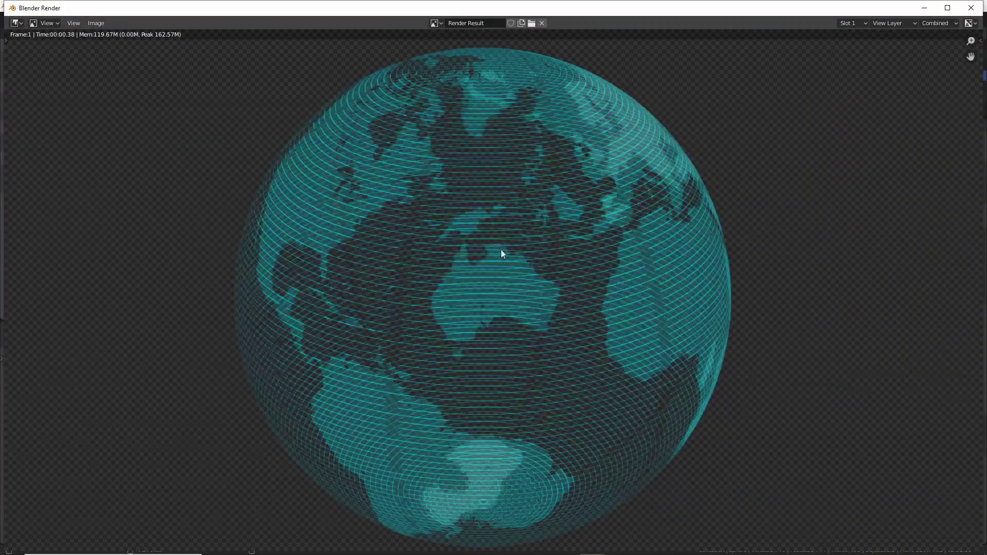
pyautogui.scroll(-4, 504, 253)
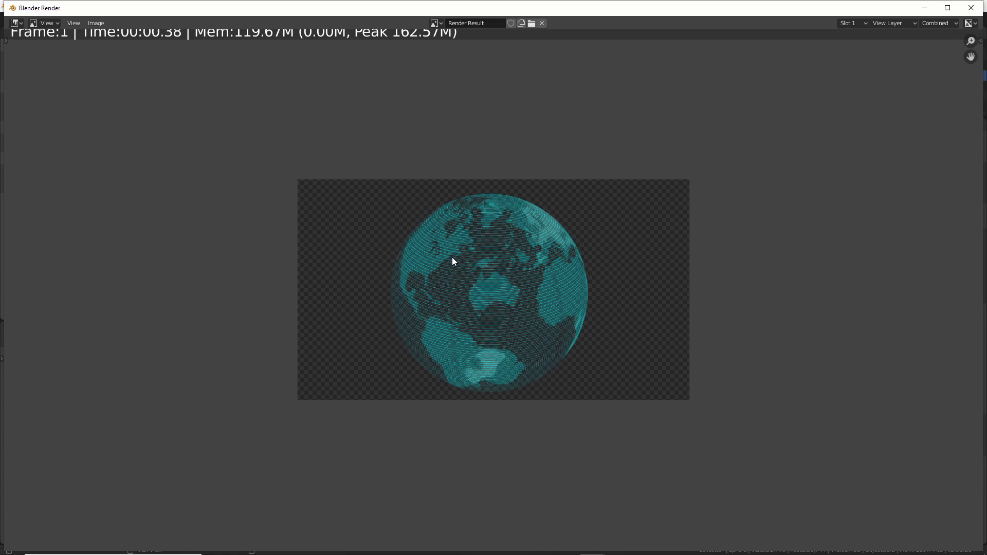
pyautogui.scroll(-1, 452, 258)
pyautogui.scroll(2, 569, 259)
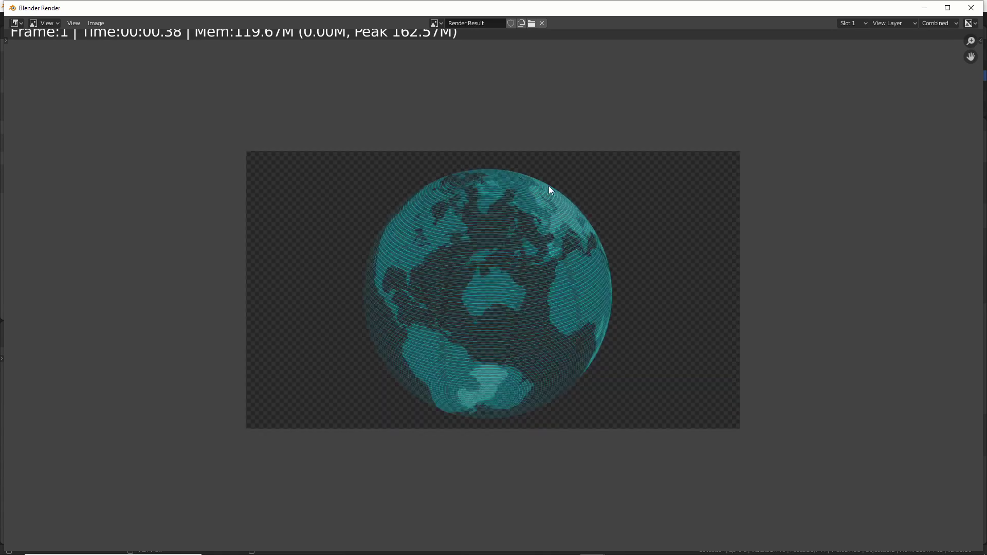
# Step: Display only the render's Alpha channel
pyautogui.click(974, 24)
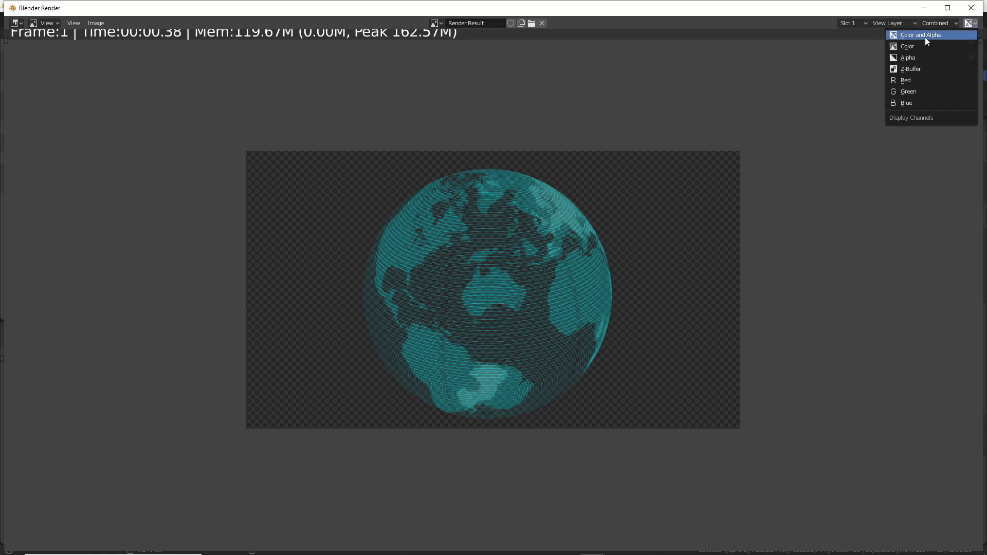
pyautogui.click(961, 23)
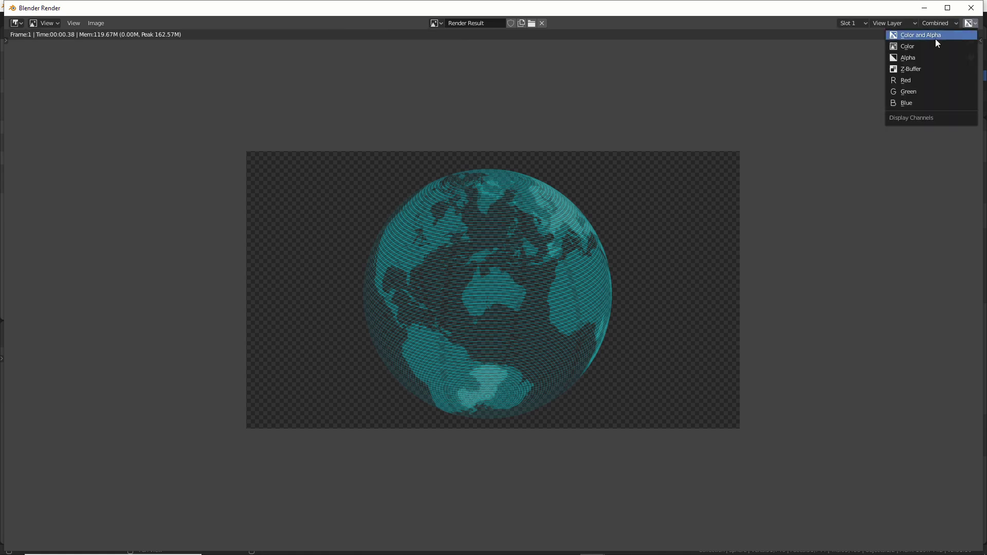
pyautogui.click(917, 60)
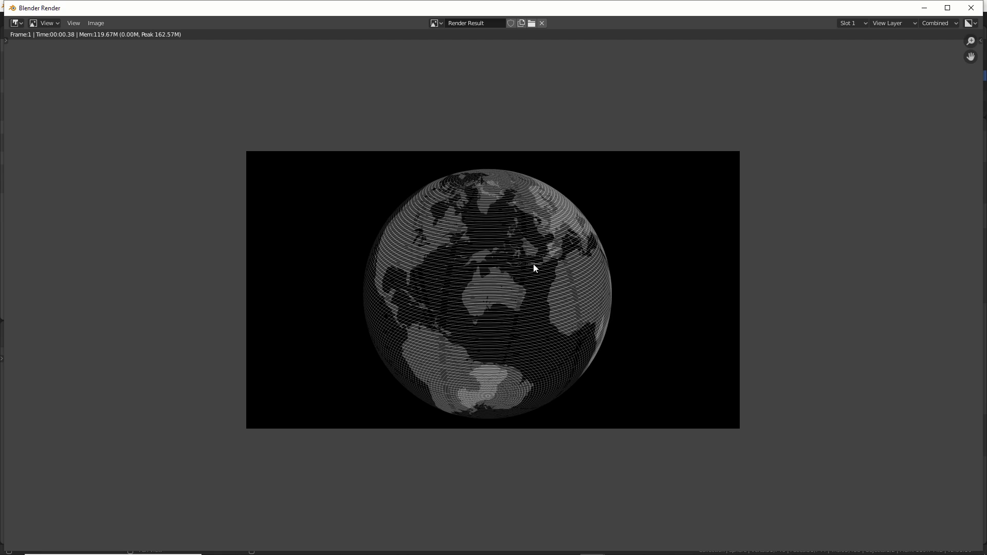
# Step: Close the render, disable transparent film, and render the frame again
pyautogui.click(970, 8)
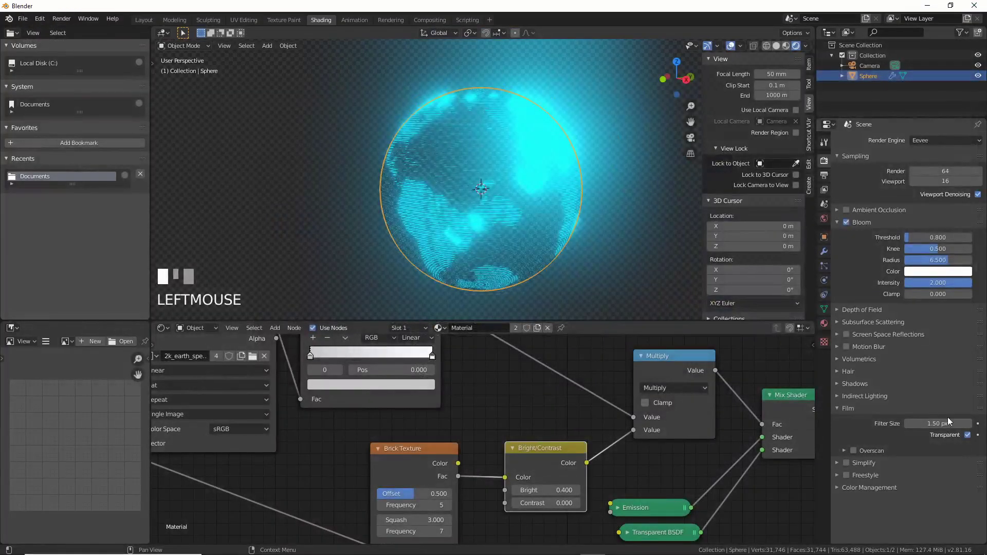
pyautogui.click(970, 436)
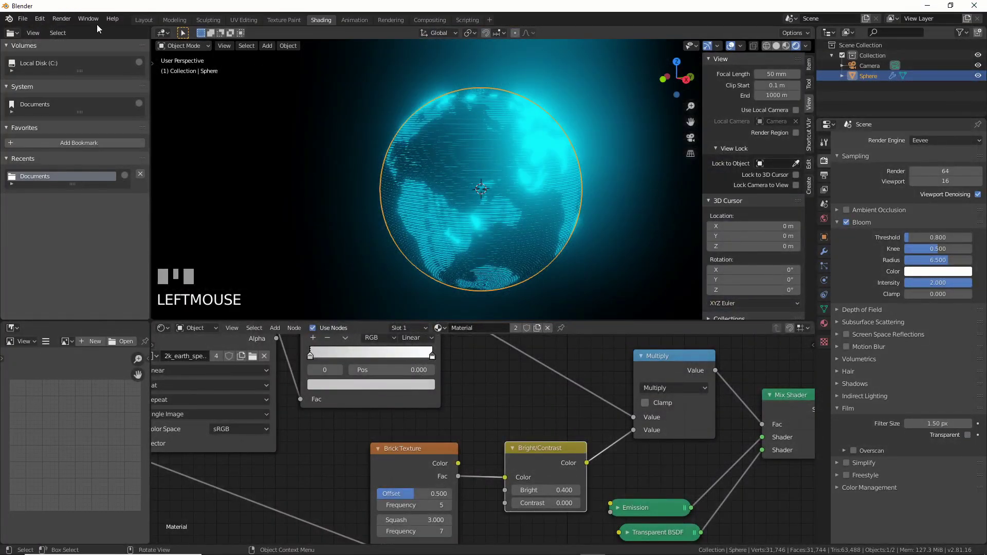
pyautogui.click(61, 20)
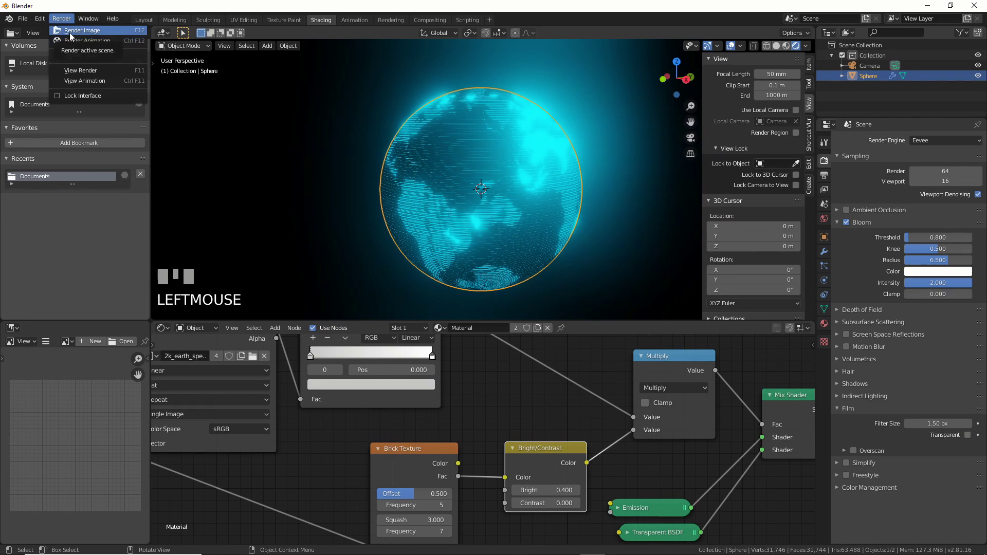
pyautogui.click(78, 30)
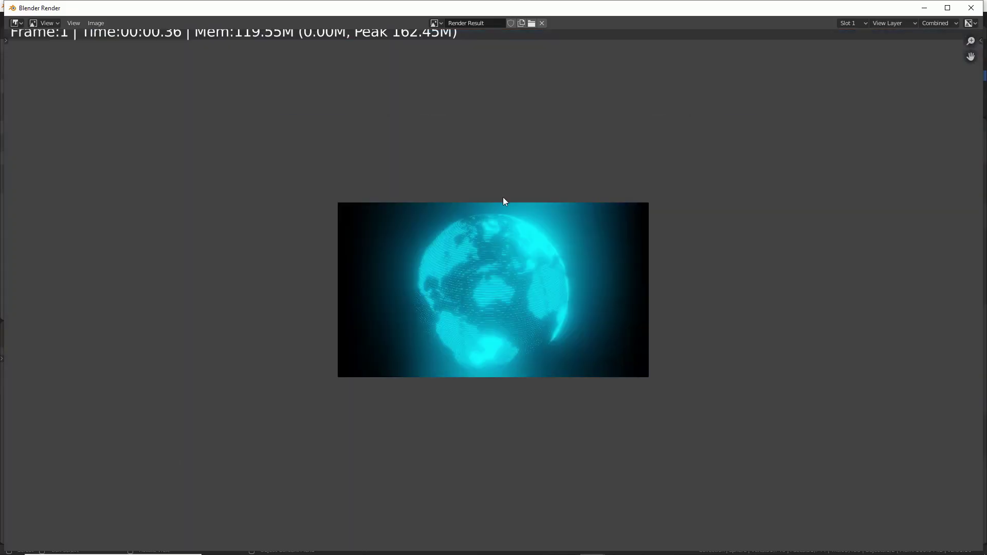
# Step: View the Alpha channel, switch back to Color and Alpha, then close the render
pyautogui.click(971, 23)
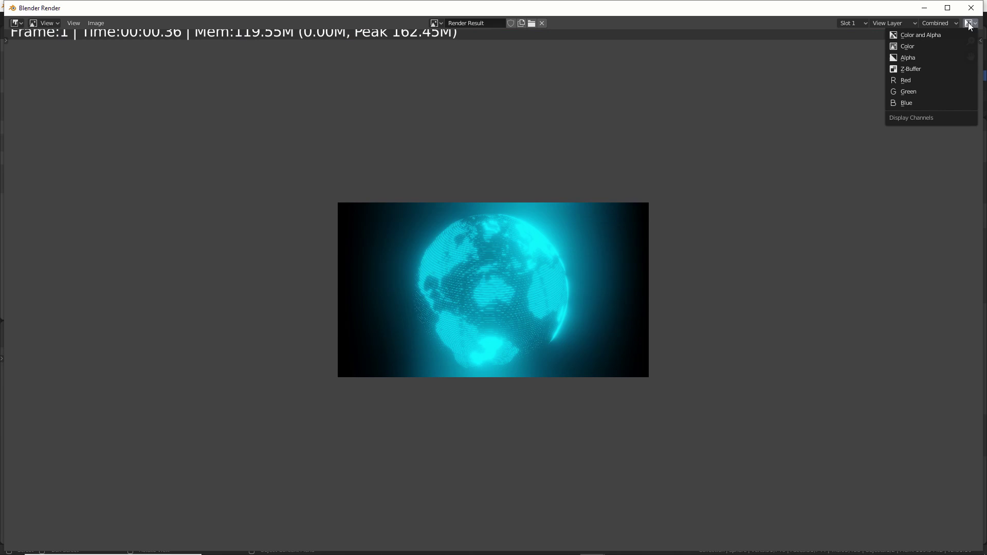
pyautogui.click(904, 57)
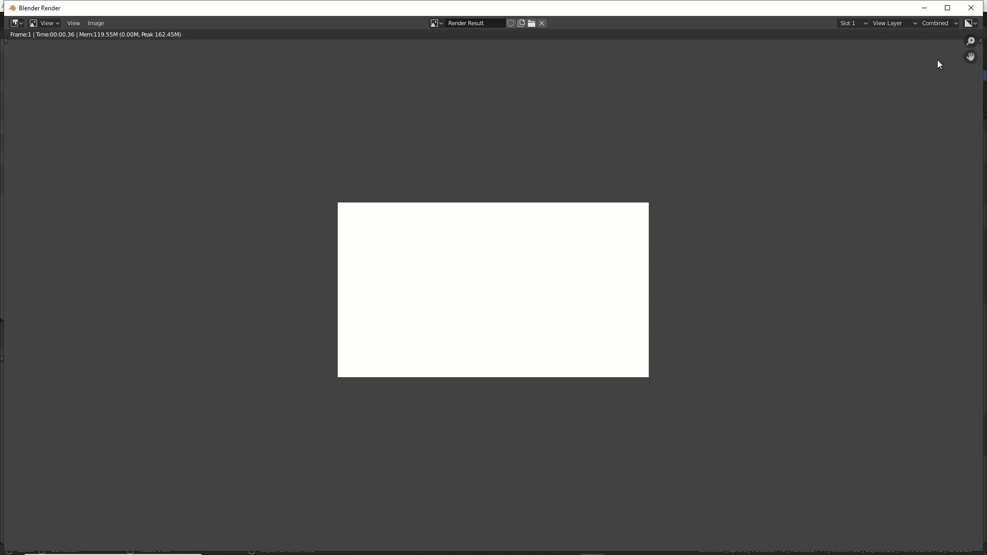
pyautogui.click(971, 23)
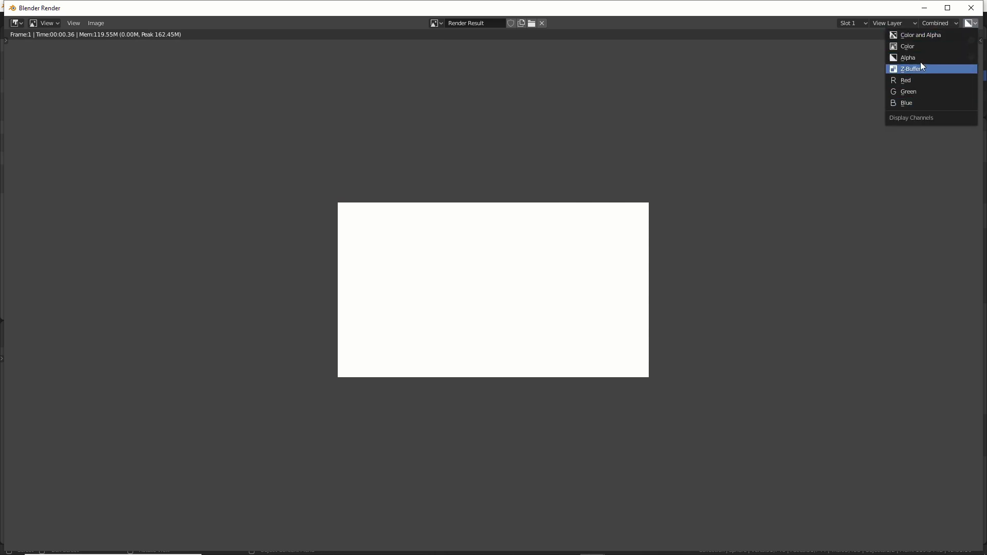
pyautogui.click(921, 35)
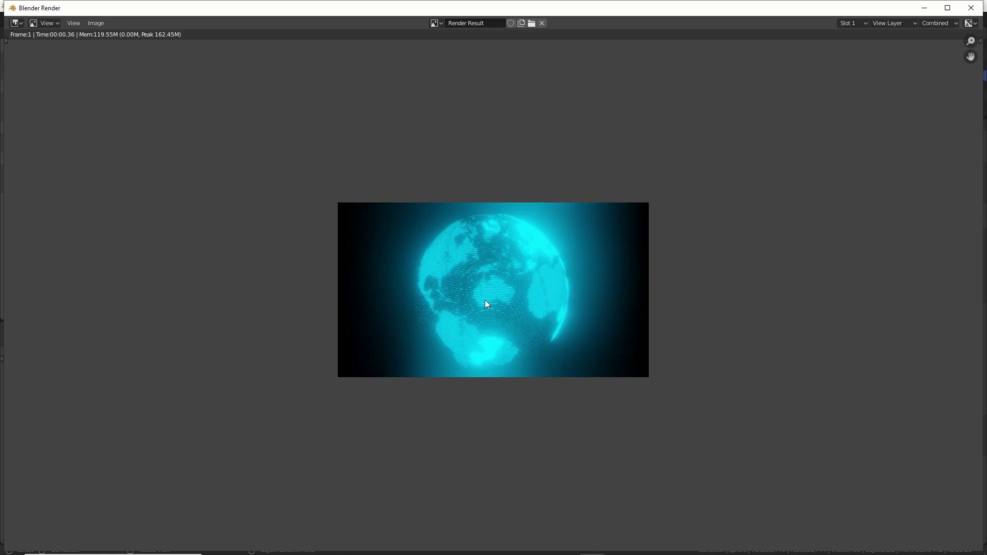
pyautogui.click(971, 8)
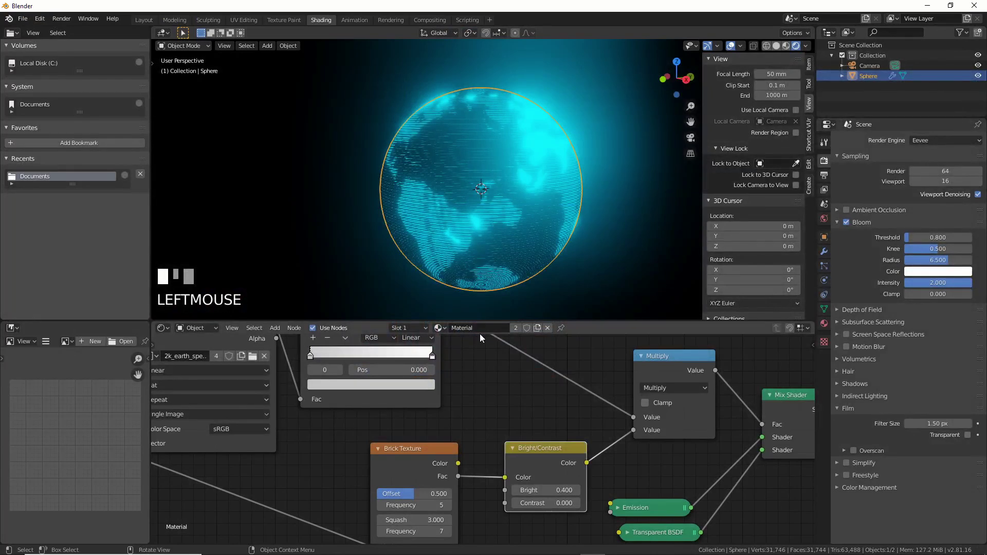